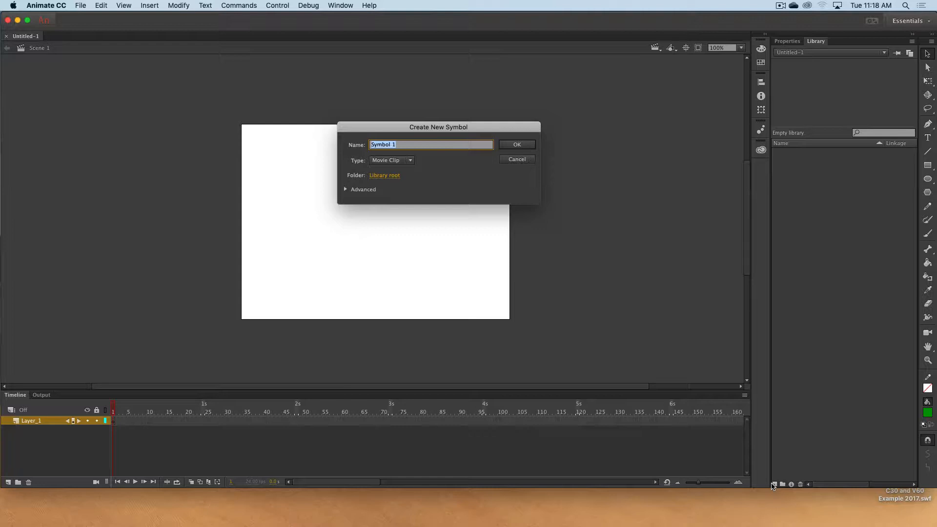
# - Create a movie clip symbol named "Wave Arms Person" and add three extra layers to its timeline
pyautogui.write('Wave Arms Person')
pyautogui.press('Return')
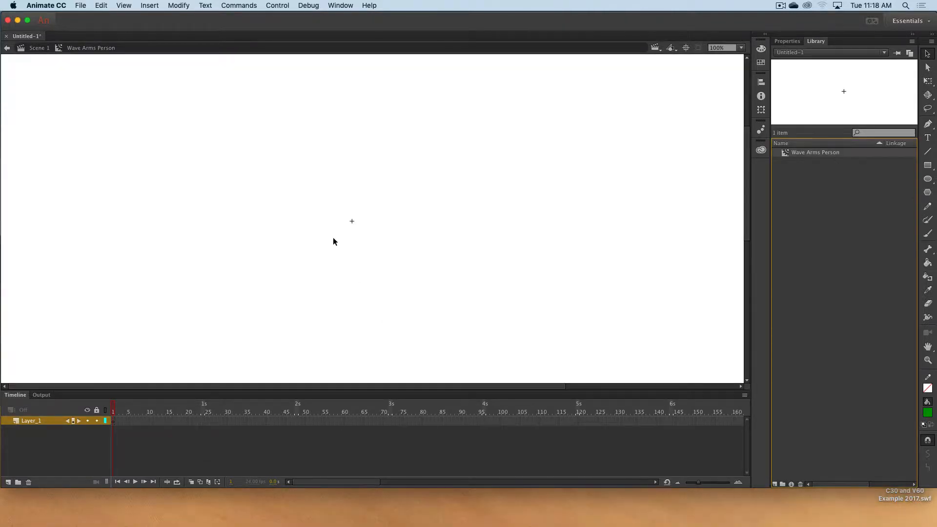
pyautogui.click(9, 482)
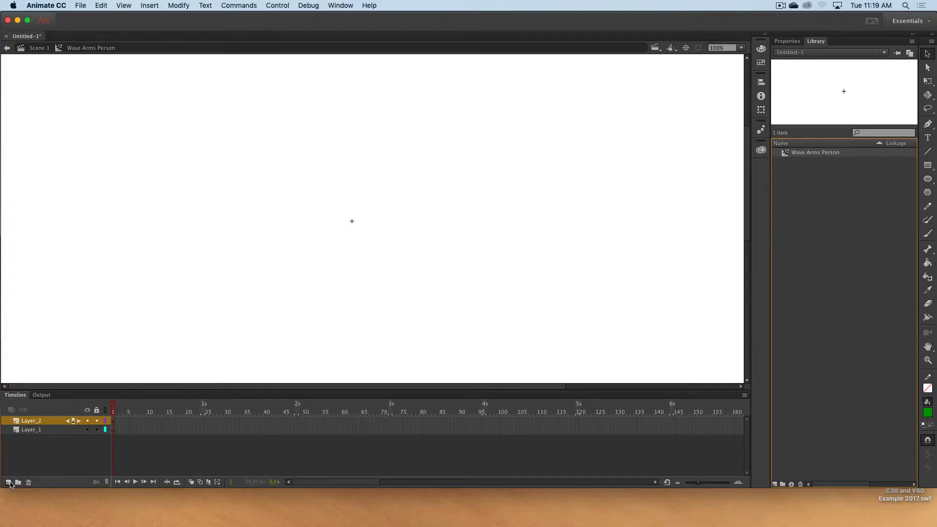
pyautogui.click(9, 482)
pyautogui.click(8, 482)
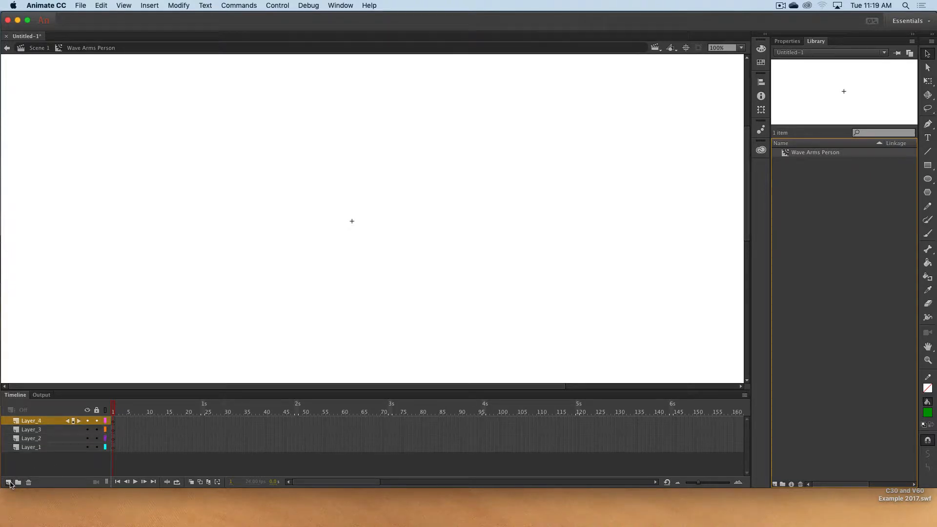
# - Rename the lowest layer "Torso" and the layer directly above it "Right Arm"
pyautogui.doubleClick(29, 447)
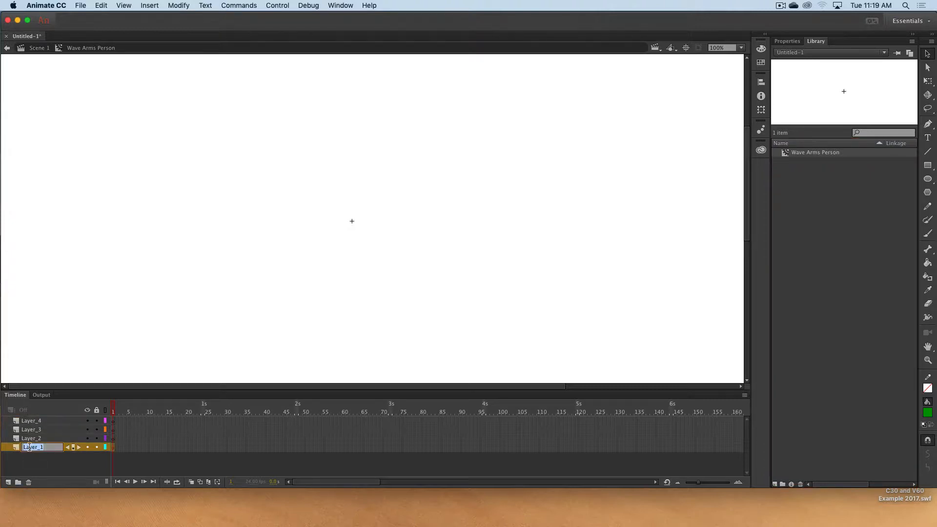
pyautogui.write('Tosos')
pyautogui.press('BackSpace')
pyautogui.press('BackSpace')
pyautogui.write('so')
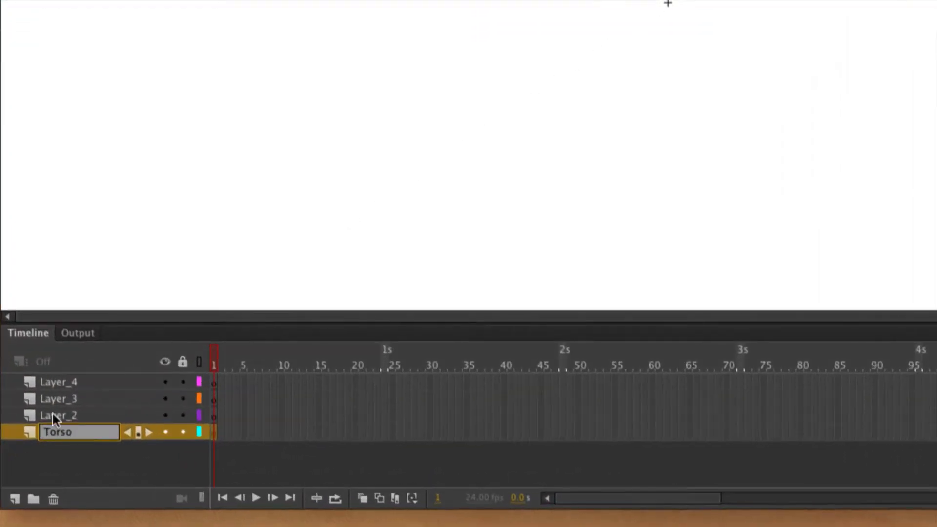
pyautogui.click(53, 414)
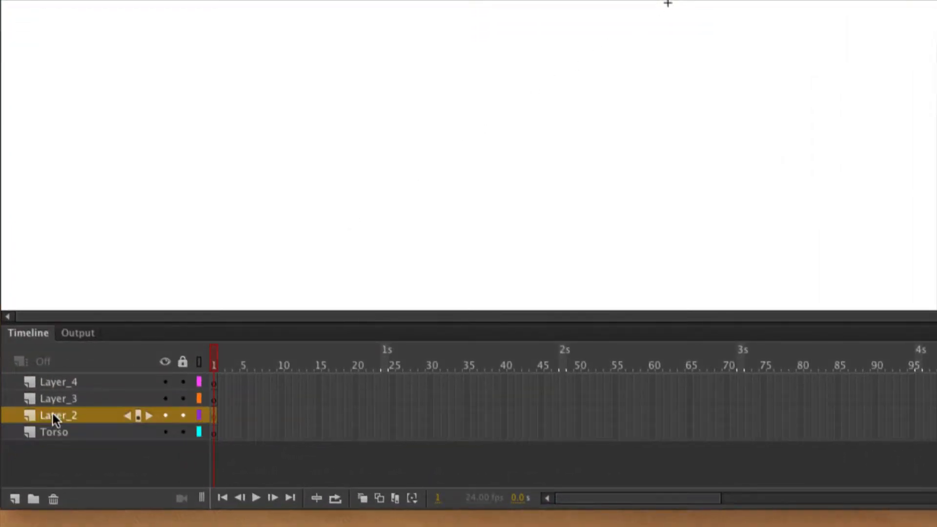
pyautogui.doubleClick(53, 414)
pyautogui.write('Right Arm')
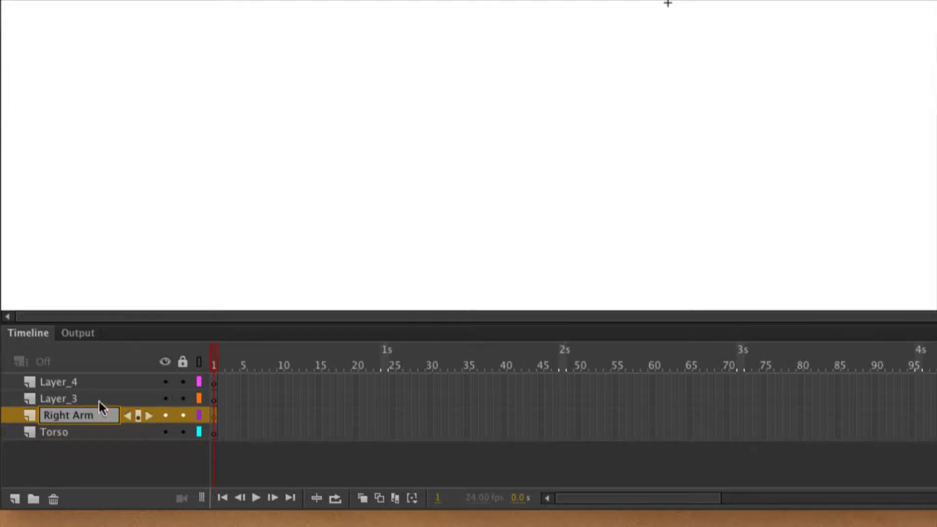
# - Rename Layer_3 as "Left Arm" and Layer_4 as "Head"
pyautogui.click(64, 398)
pyautogui.doubleClick(64, 398)
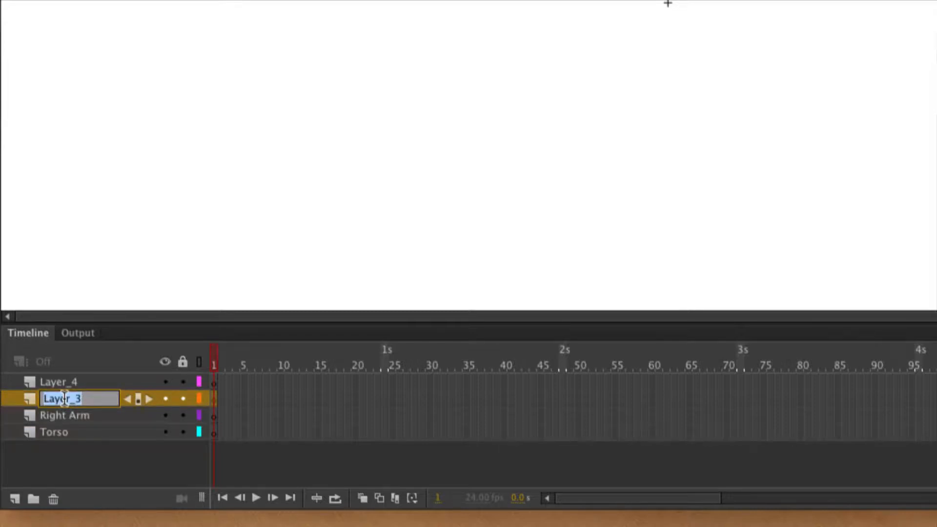
pyautogui.write('Left Arm')
pyautogui.click(49, 382)
pyautogui.doubleClick(48, 382)
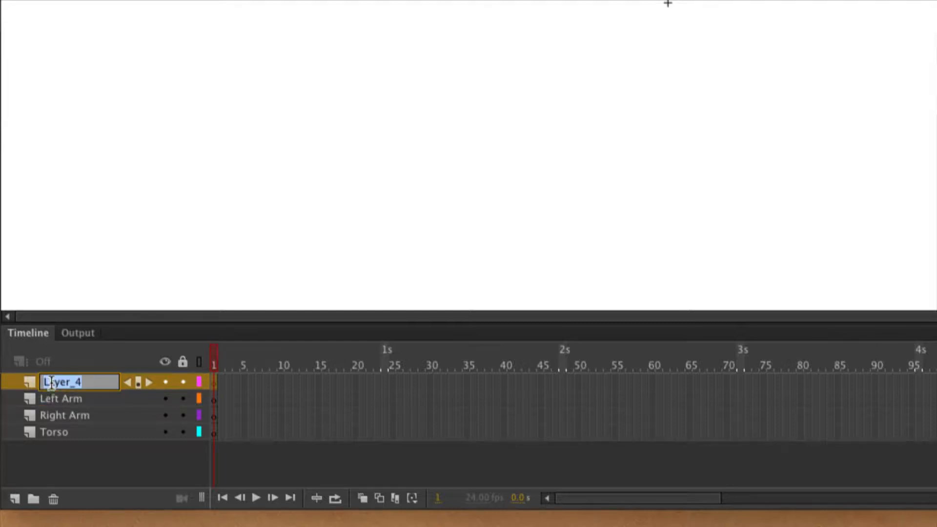
pyautogui.write('Head')
pyautogui.press('Return')
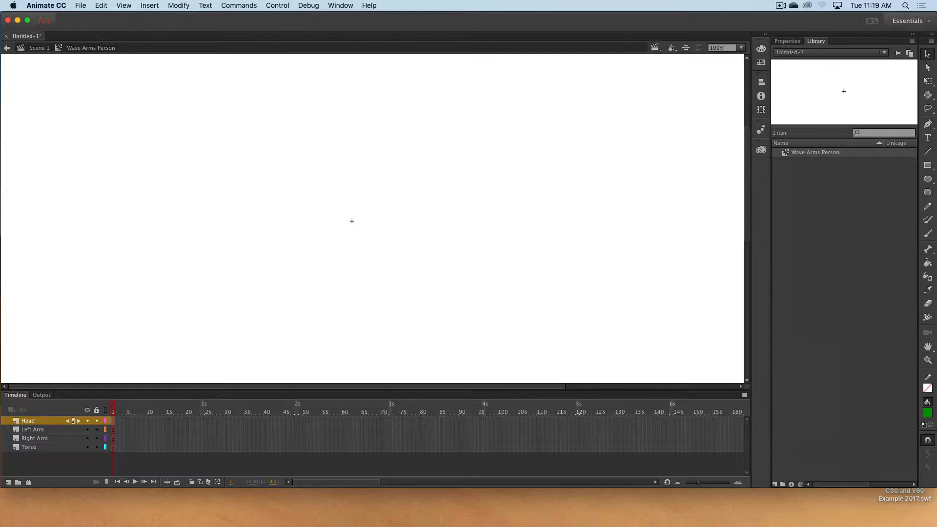
# - Draw an upright green rectangle on the Torso layer and a thin horizontal green rectangle beside its upper right on the Right Arm layer
pyautogui.scroll(-3, 371, 220)
pyautogui.click(29, 447)
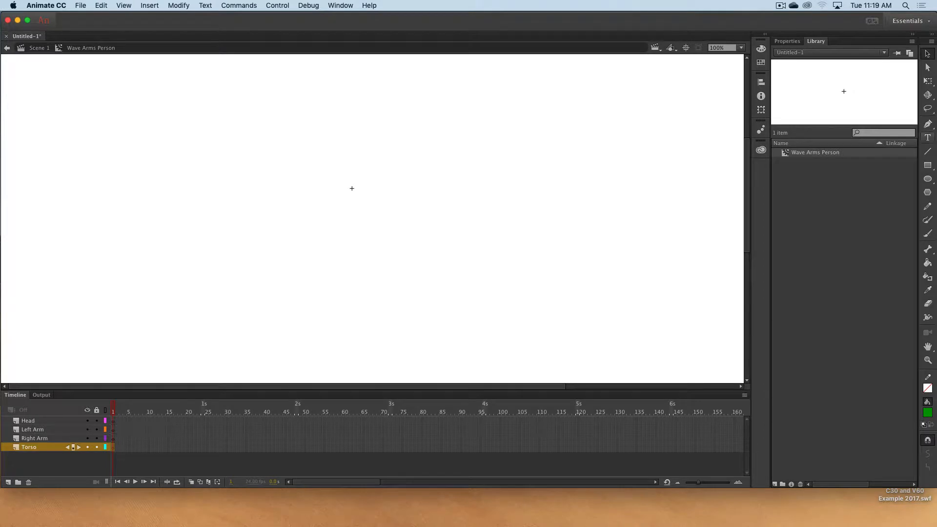
pyautogui.press('r')
pyautogui.moveTo(325, 236)
pyautogui.mouseDown()
pyautogui.moveTo(370, 274)
pyautogui.moveTo(395, 336)
pyautogui.mouseUp()
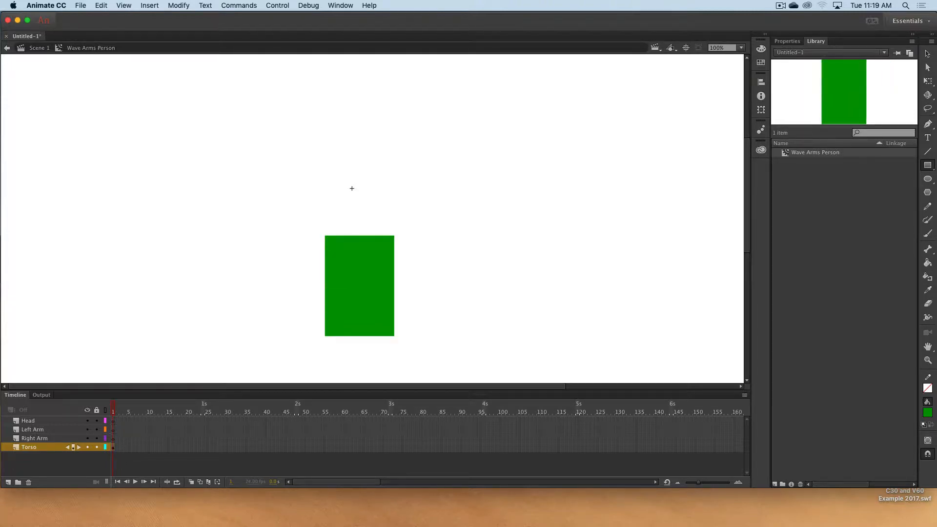
pyautogui.click(34, 439)
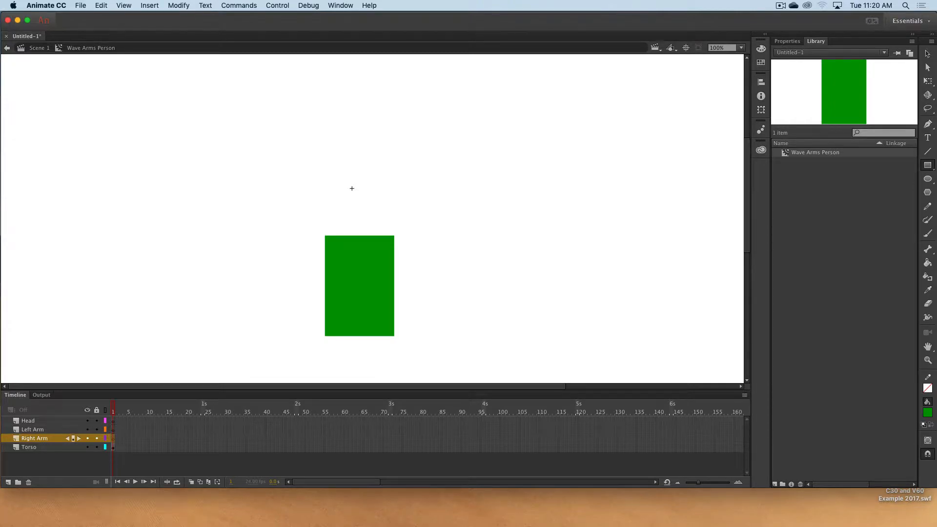
pyautogui.moveTo(405, 237); pyautogui.dragTo(487, 258)
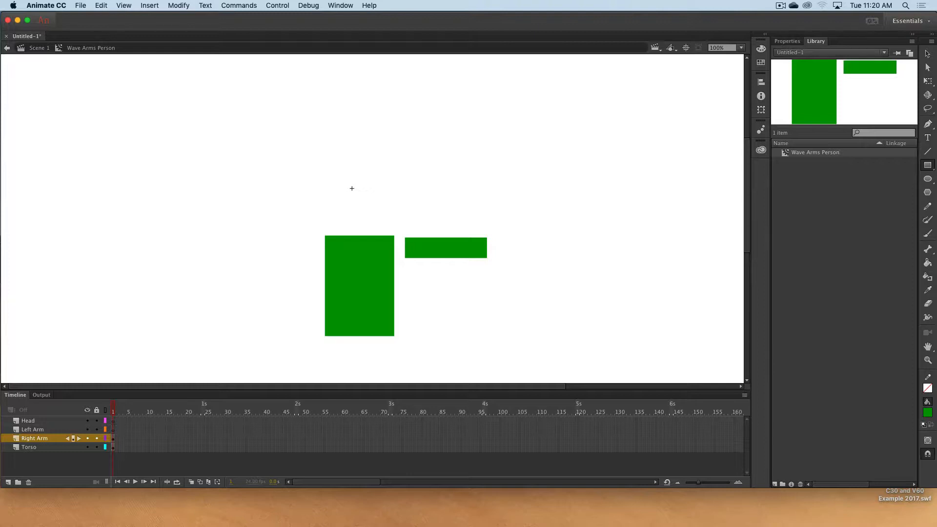
# - Copy the arm rectangle onto the Left Arm layer and place it overlapping the torso's upper-left corner, flush with its top edge
pyautogui.press('v')
pyautogui.click(114, 439)
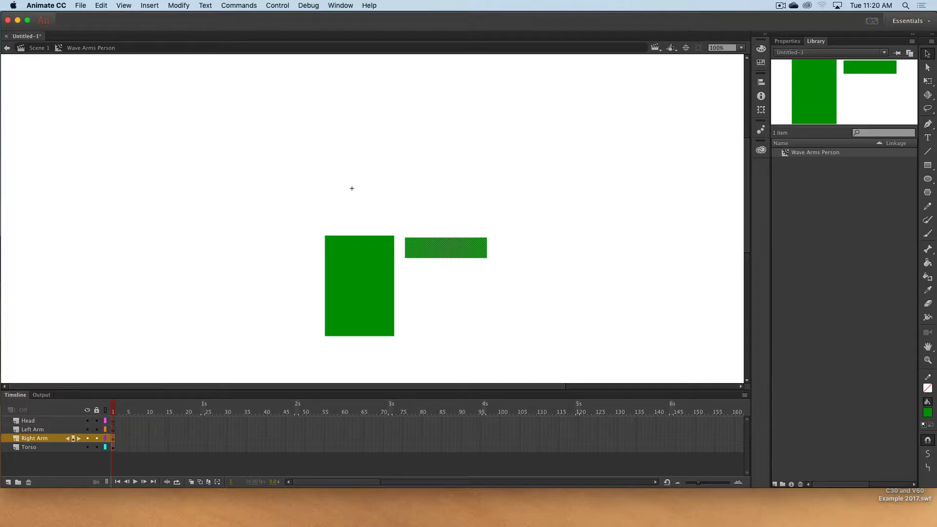
pyautogui.click(33, 429)
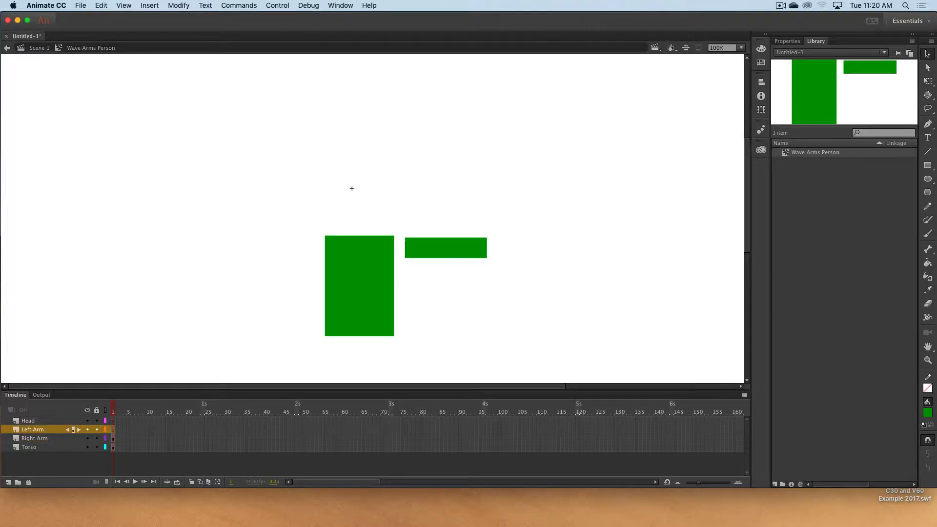
pyautogui.press('cmd+v')
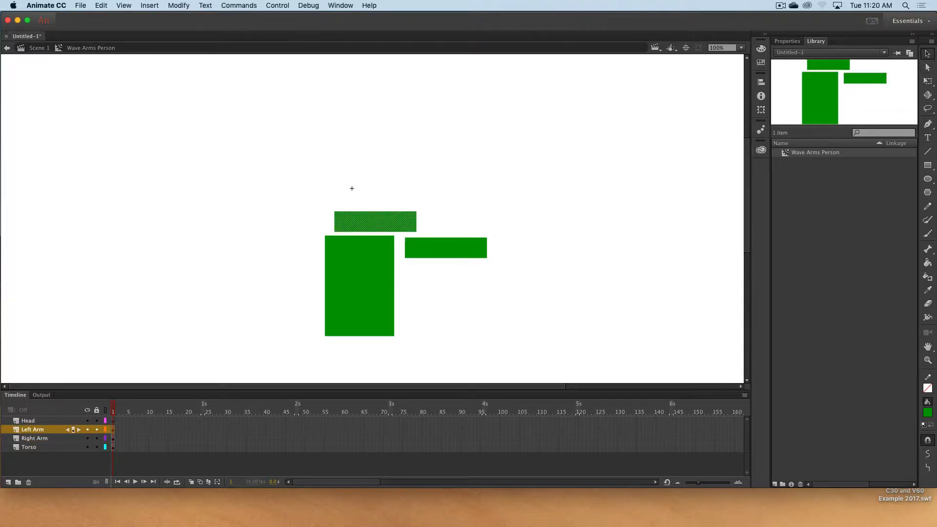
pyautogui.moveTo(375, 222); pyautogui.dragTo(300, 245)
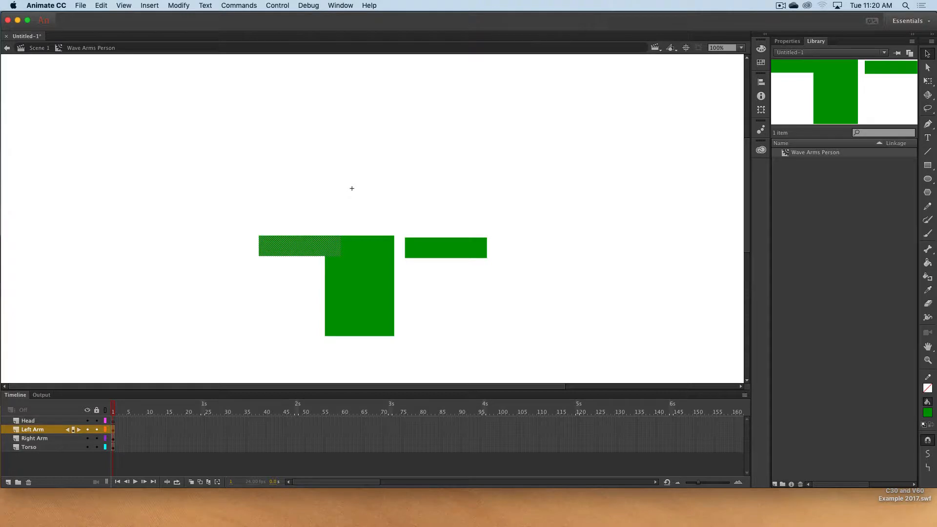
# - Move the Right Arm rectangle to overlap the torso's upper-right corner, level with the torso's top edge
pyautogui.moveTo(446, 248); pyautogui.dragTo(421, 248)
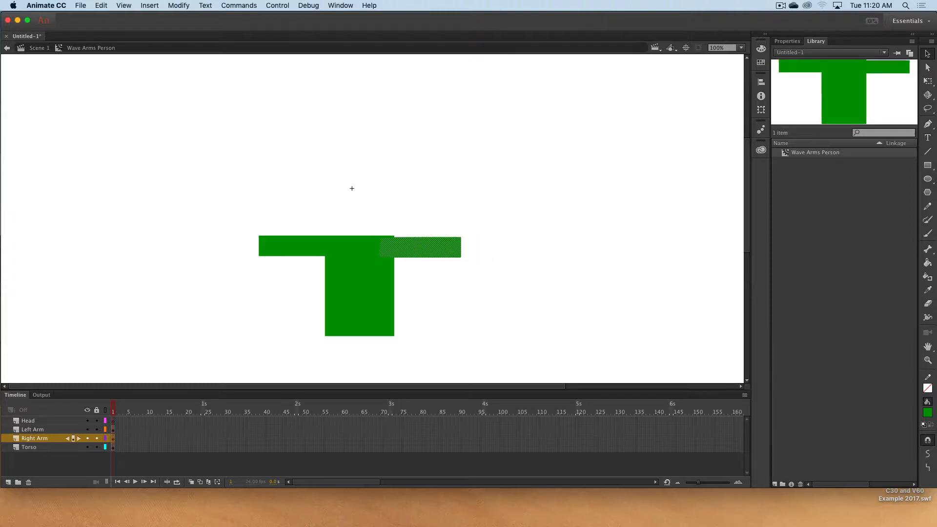
pyautogui.press('Up')
pyautogui.press('Up')
pyautogui.press('Up')
pyautogui.press('Up')
pyautogui.press('Left')
pyautogui.press('Left')
pyautogui.press('Left')
pyautogui.press('Left')
pyautogui.press('Left')
pyautogui.press('Left')
pyautogui.press('Left')
pyautogui.press('Left')
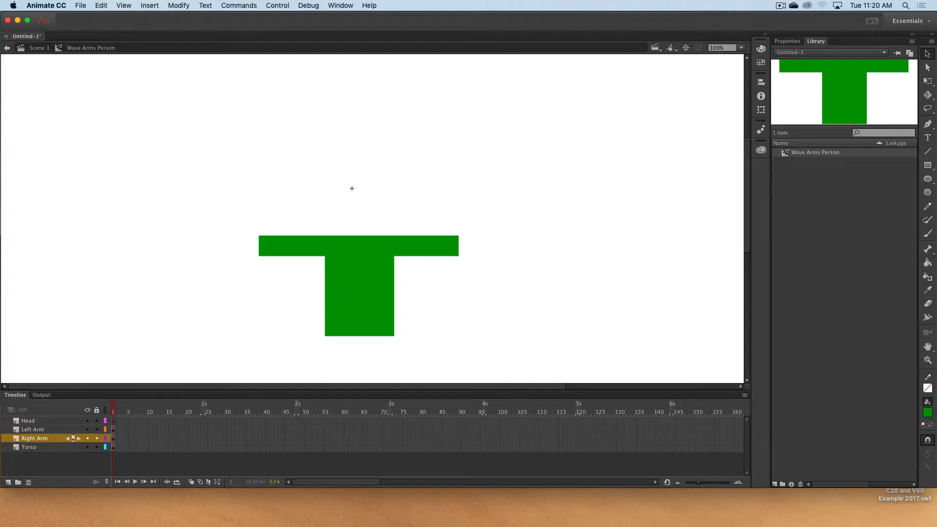
# - Draw a circle with blue fill #0000FF above the torso on the Head layer
pyautogui.click(28, 421)
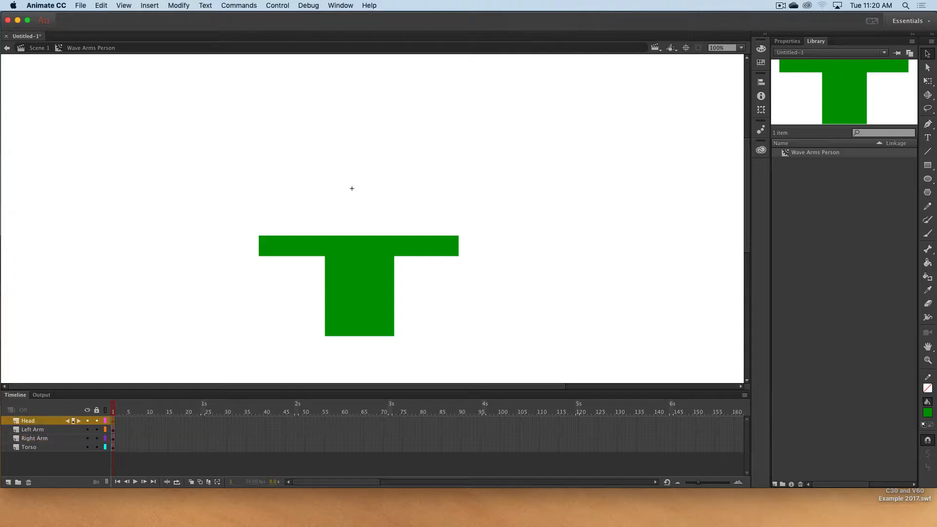
pyautogui.press('o')
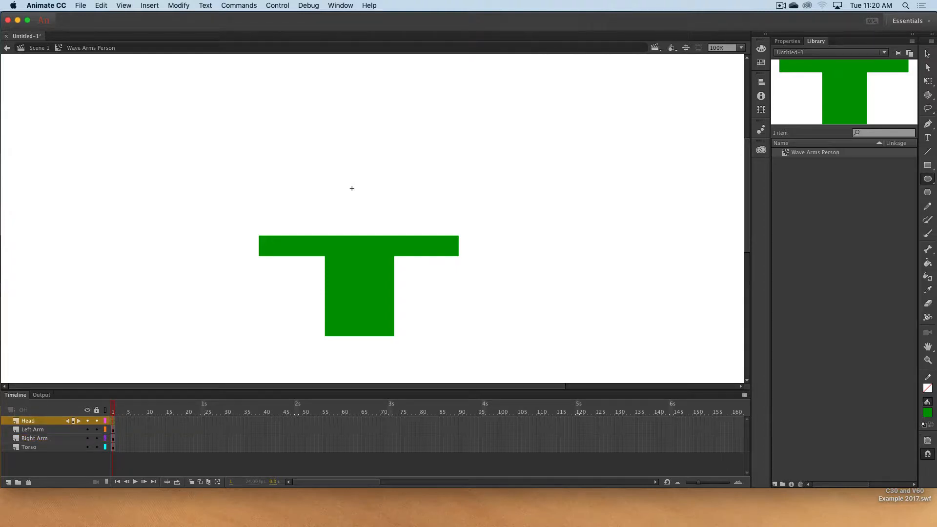
pyautogui.click(928, 413)
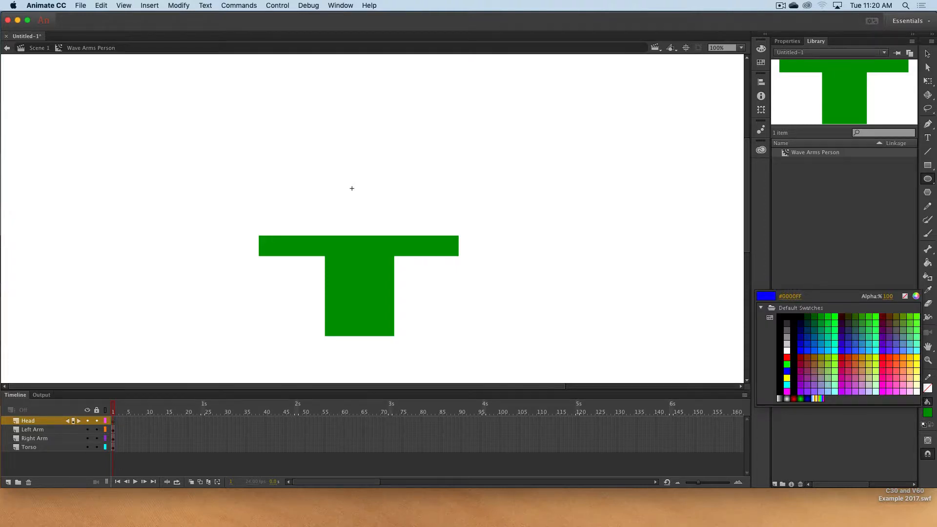
pyautogui.click(786, 371)
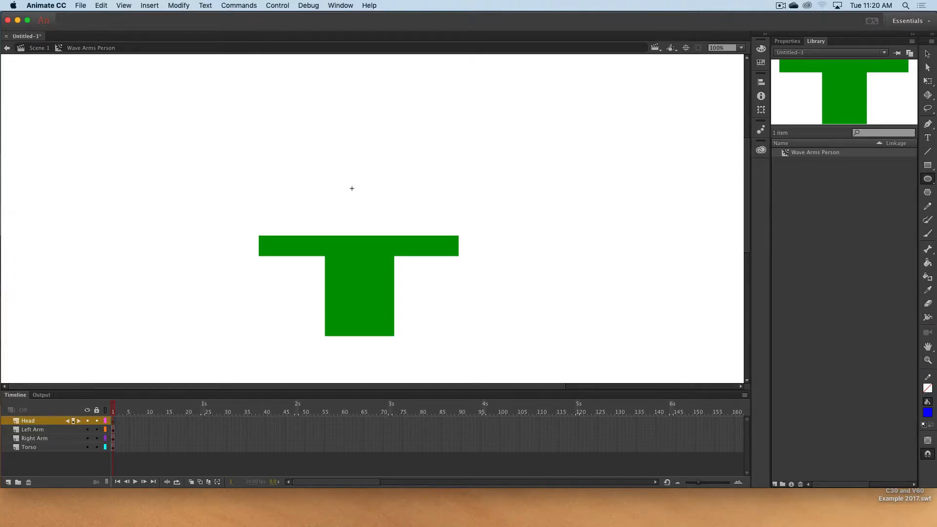
pyautogui.moveTo(338, 139); pyautogui.dragTo(415, 215)
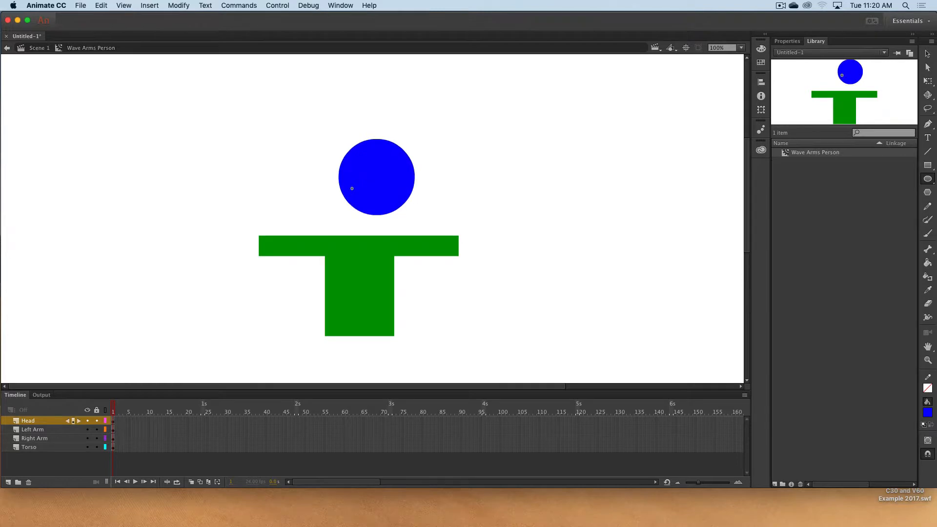
# - Move the blue head circle so it sits centred just above the torso, and deselect it
pyautogui.press('v')
pyautogui.moveTo(376, 177); pyautogui.dragTo(363, 192)
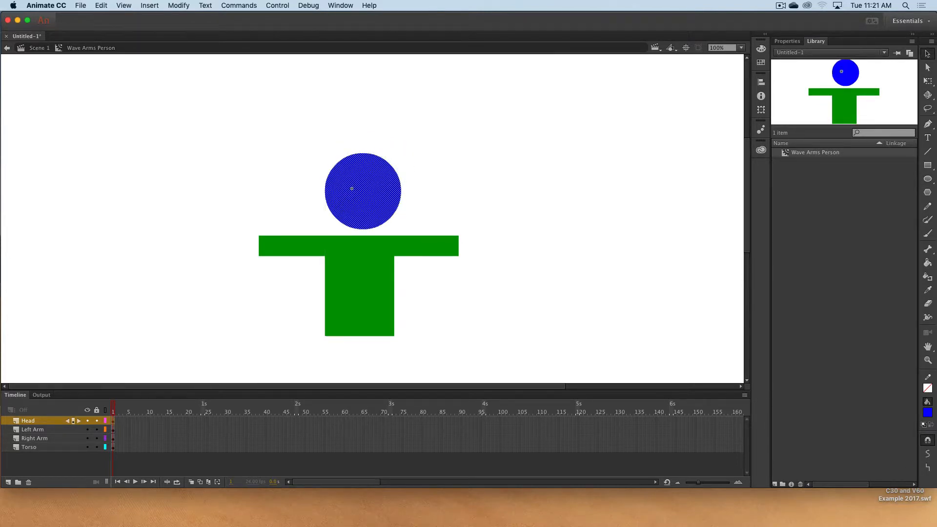
pyautogui.press('Down')
pyautogui.press('Down')
pyautogui.press('Left')
pyautogui.press('Down')
pyautogui.press('Left')
pyautogui.press('Down')
pyautogui.press('Left')
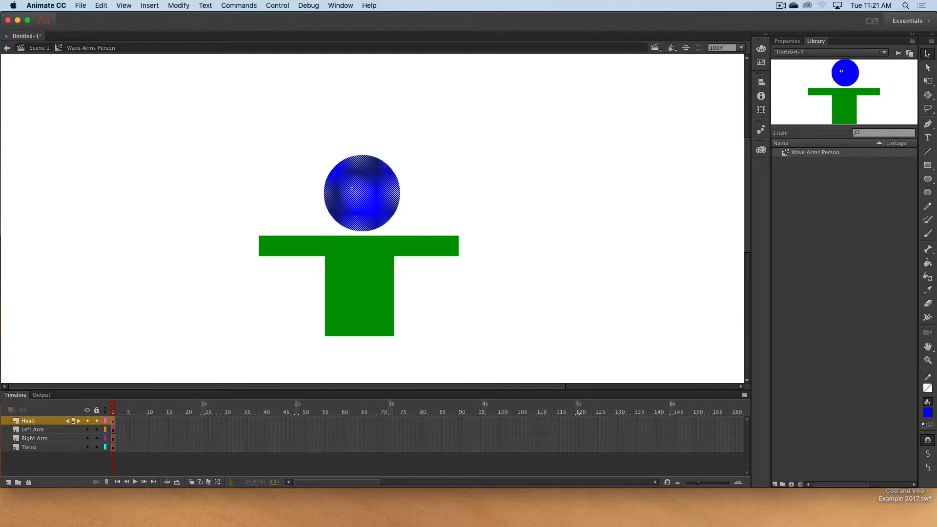
pyautogui.press('Down')
pyautogui.press('Left')
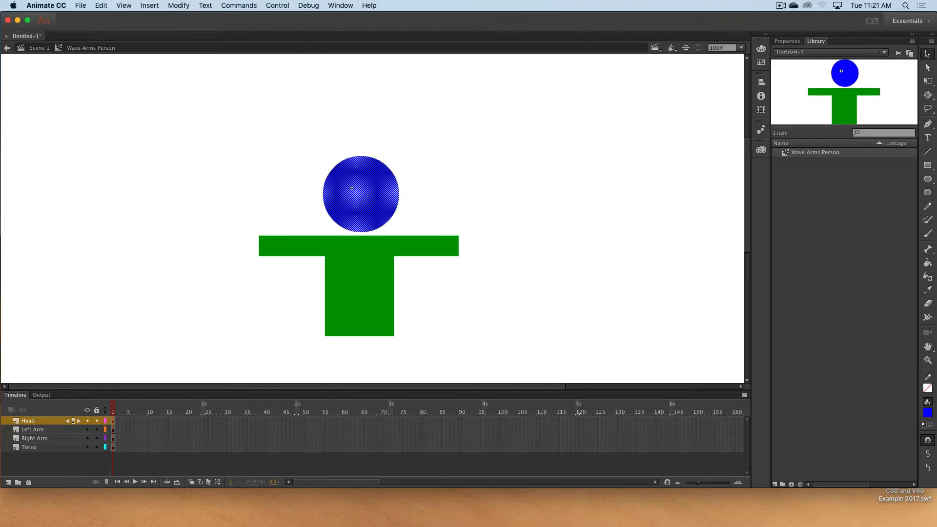
pyautogui.press('Escape')
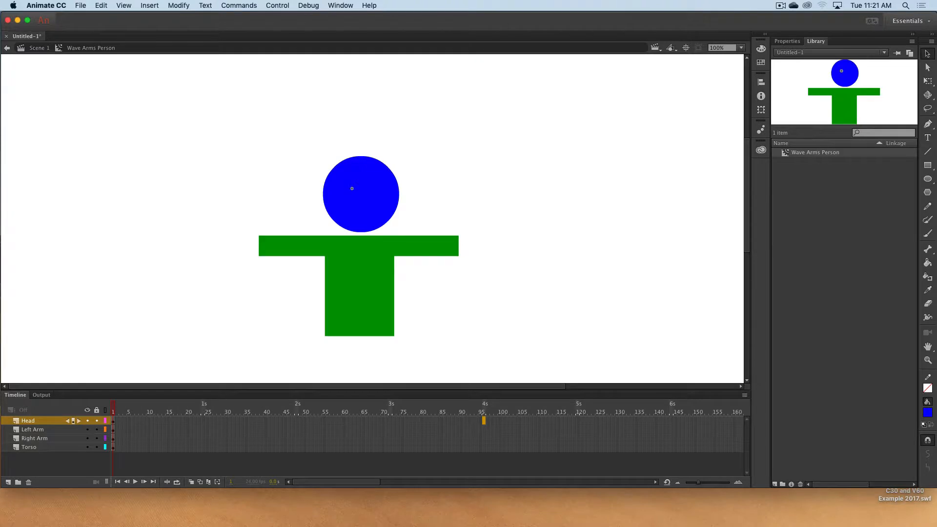
# - Extend the Head and Torso layers with frames up to frame 96, the 4-second mark
pyautogui.click(484, 420)
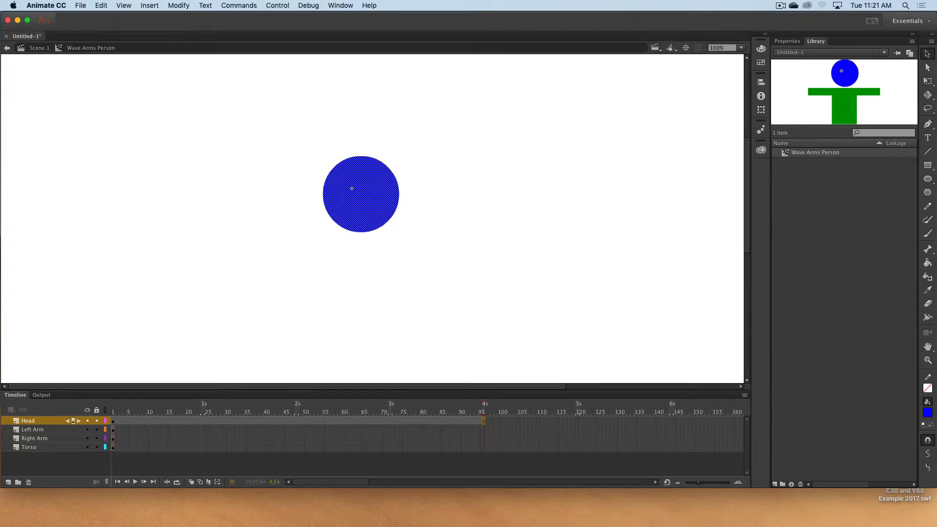
pyautogui.press('Escape')
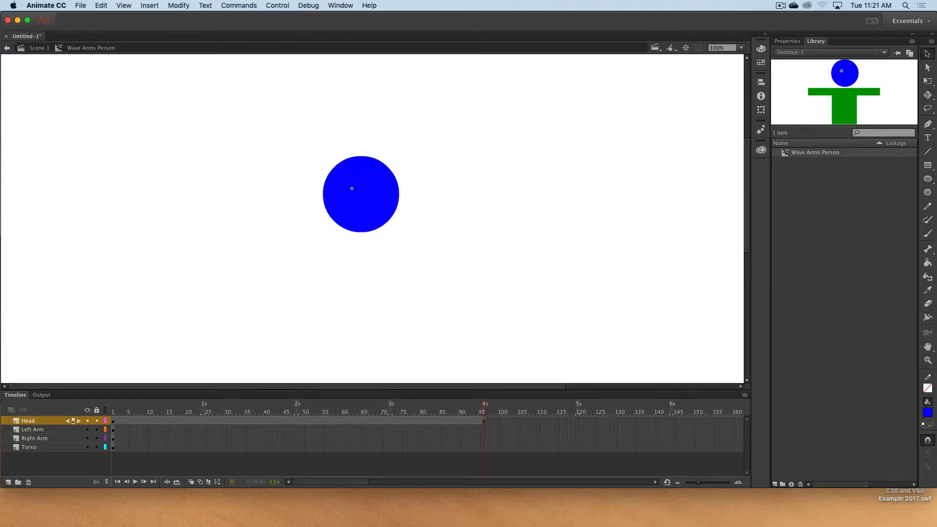
pyautogui.click(484, 447)
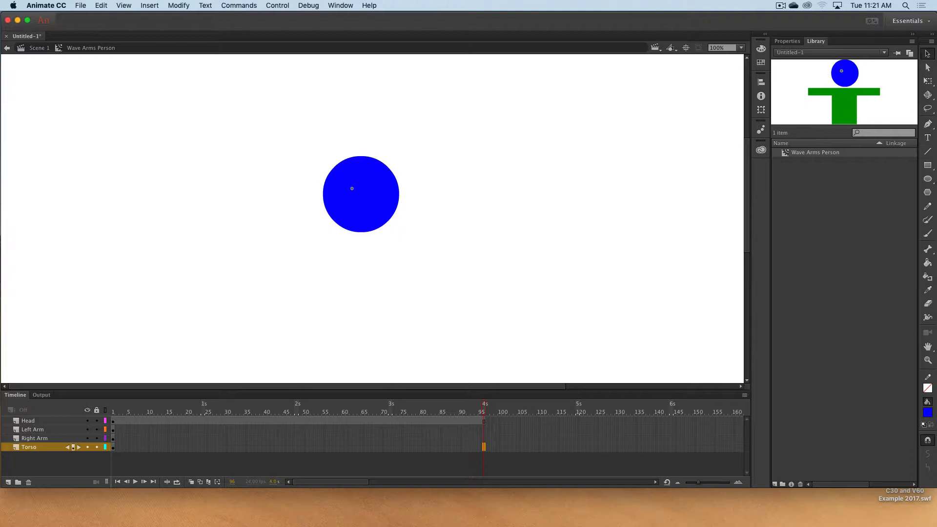
pyautogui.press('F5')
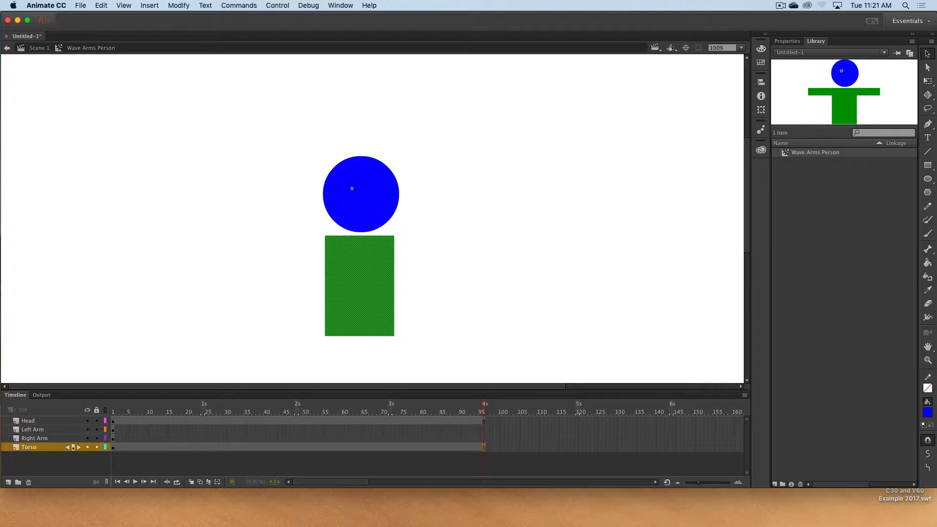
# - Rig the Left Arm and Right Arm rectangles at frame 1 with two-bone chains from shoulder through elbow to hand using the Bone tool
pyautogui.click(113, 430)
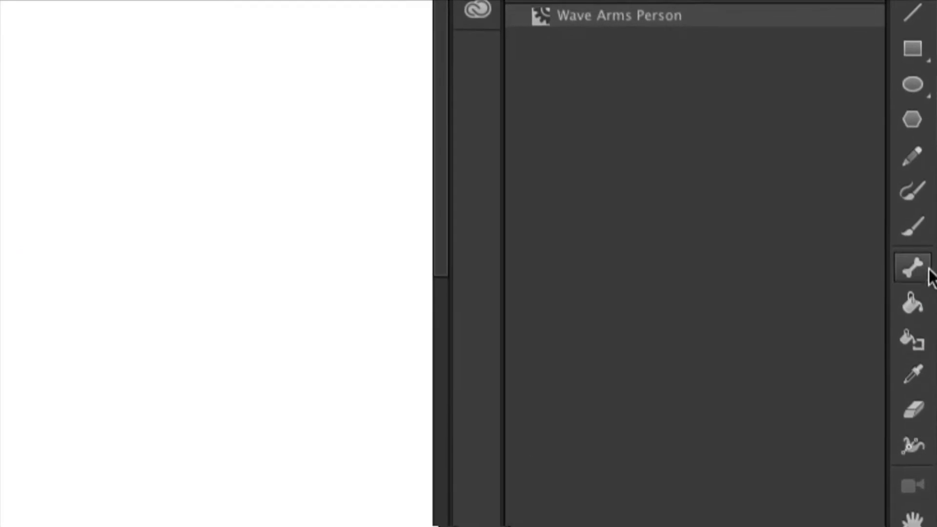
pyautogui.click(922, 277)
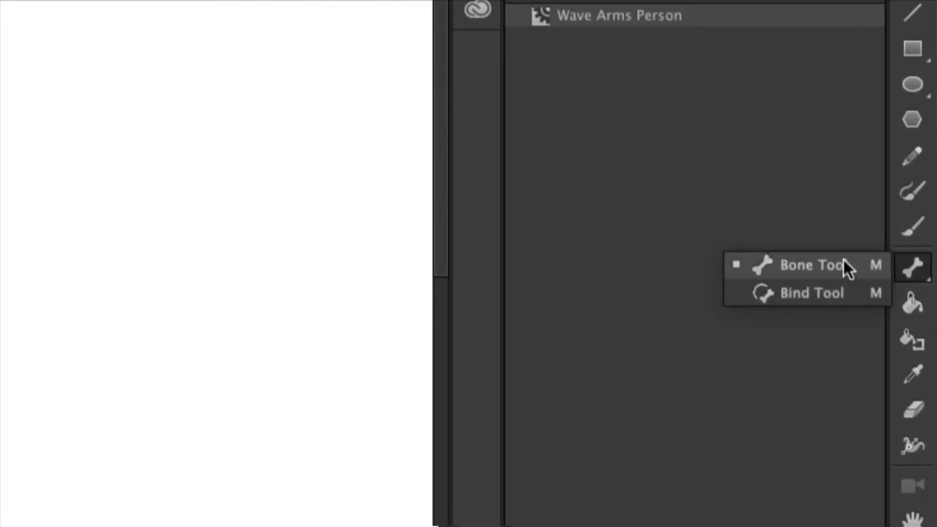
pyautogui.click(844, 264)
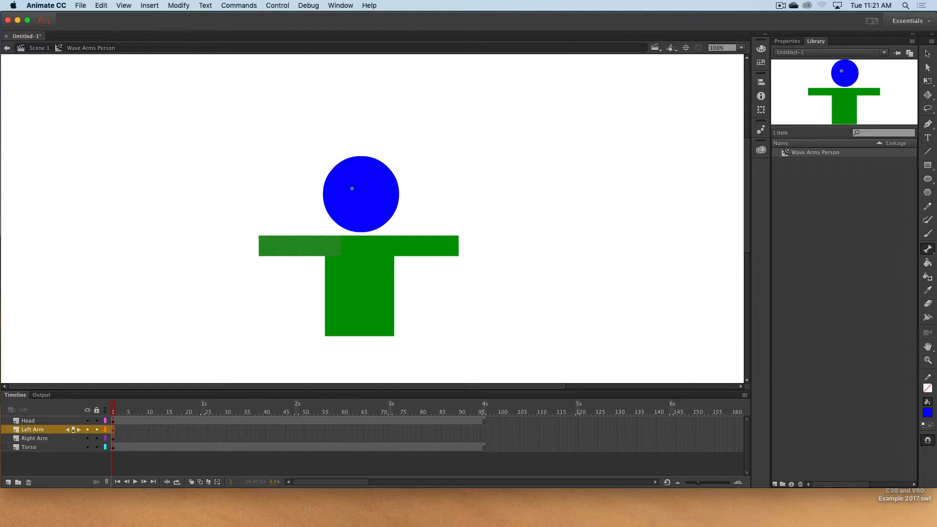
pyautogui.moveTo(341, 245); pyautogui.dragTo(259, 246)
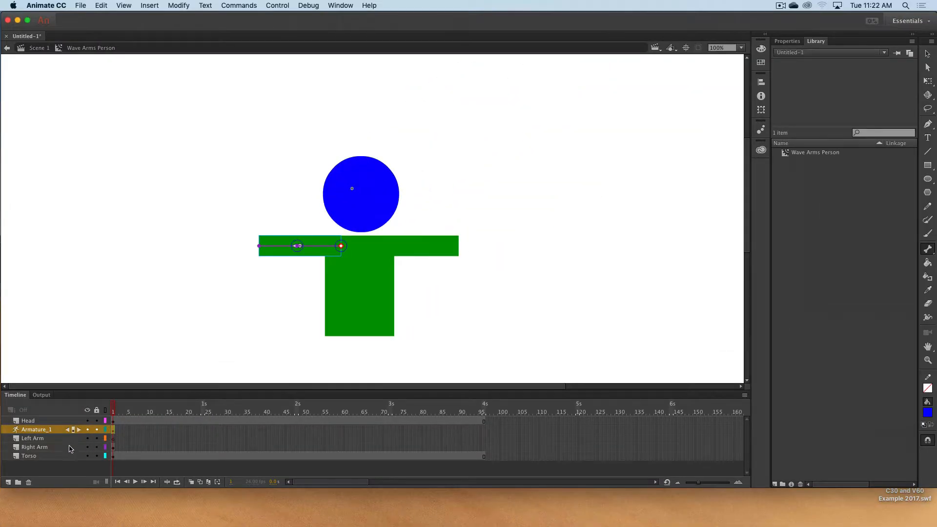
pyautogui.click(70, 448)
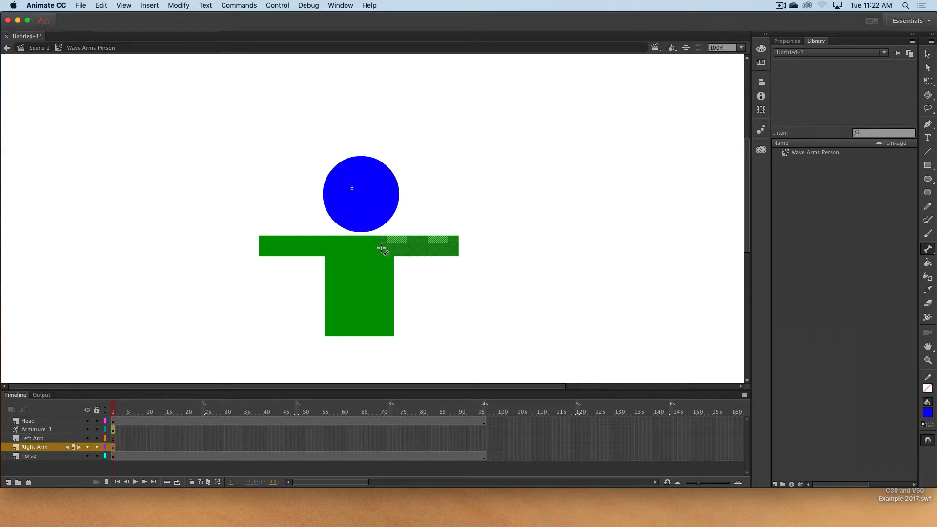
pyautogui.moveTo(379, 245); pyautogui.dragTo(458, 245)
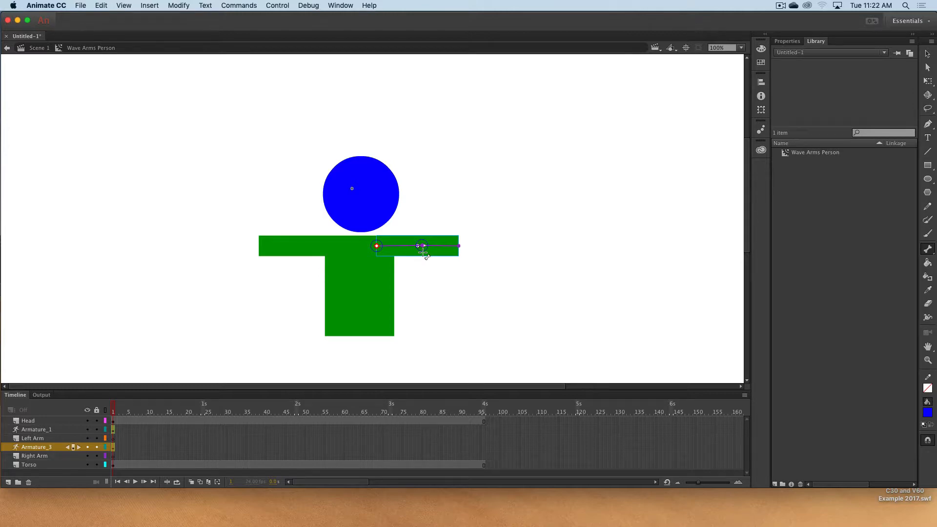
# - Extend both arm armature layers with frames up to frame 96
pyautogui.click(482, 428)
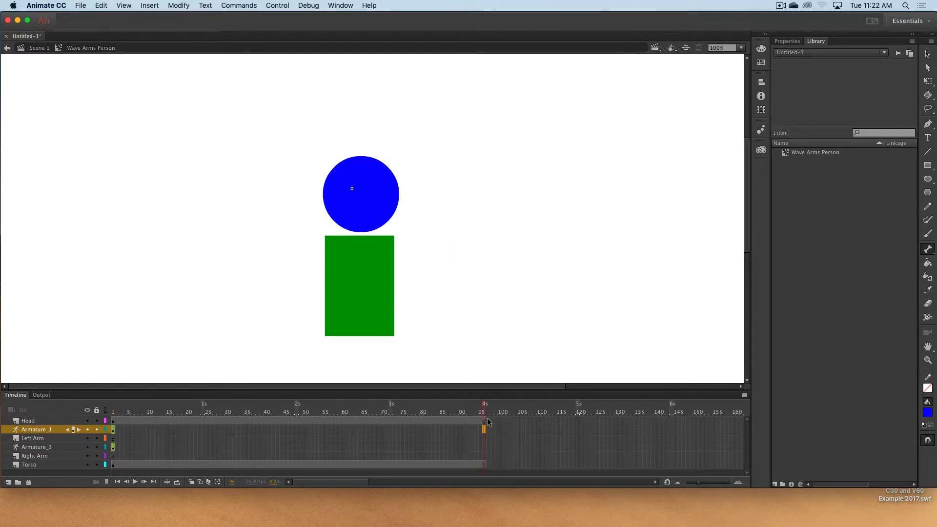
pyautogui.press('F5')
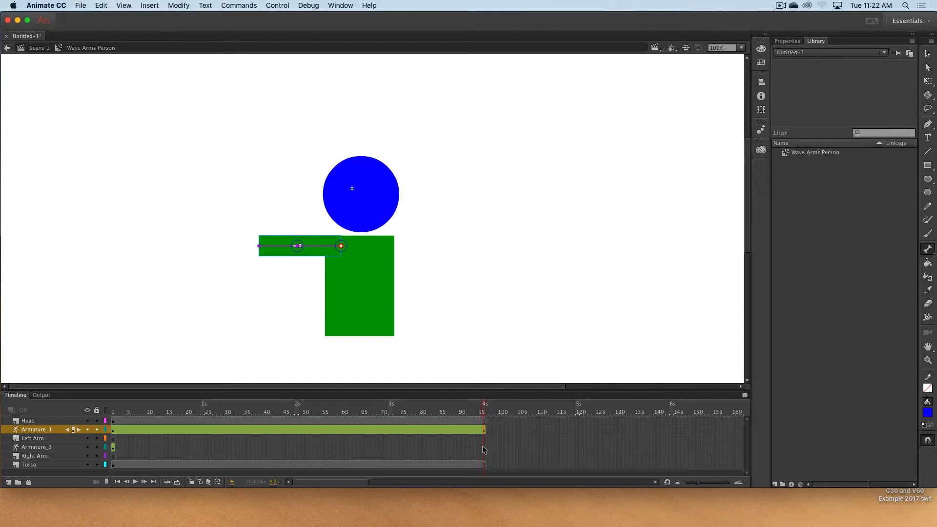
pyautogui.click(483, 447)
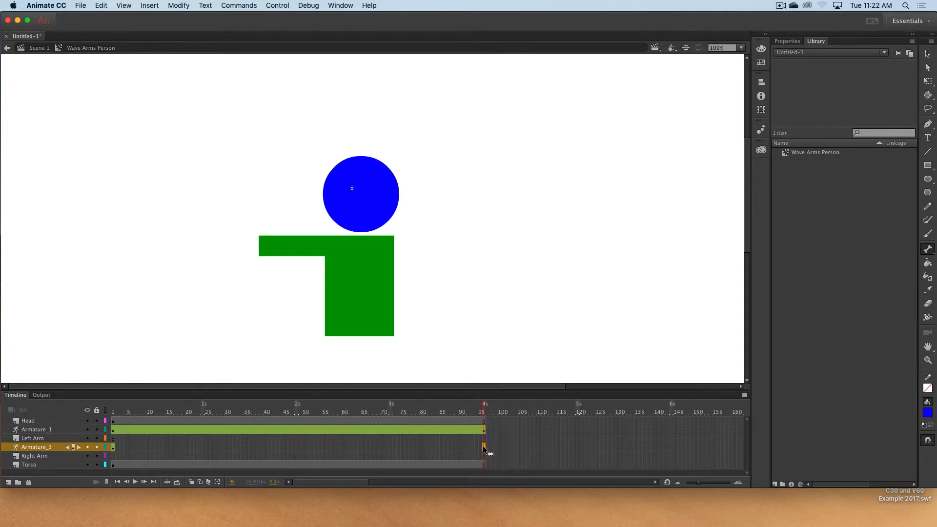
pyautogui.press('F5')
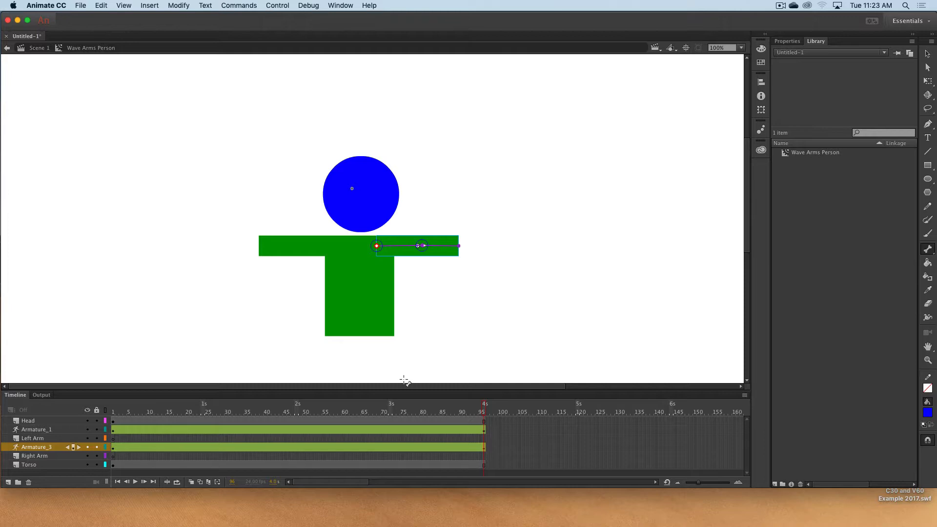
# - Bend the armature of the Left Arm shape at frame 1 so its hand hangs down beside the torso
pyautogui.click(112, 431)
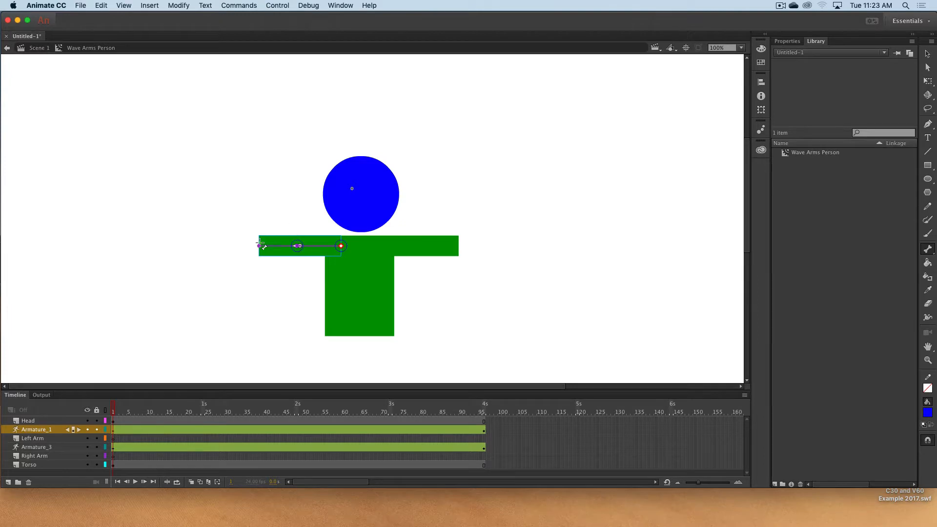
pyautogui.moveTo(259, 245); pyautogui.dragTo(254, 276)
pyautogui.click(928, 53)
pyautogui.moveTo(261, 247); pyautogui.dragTo(300, 301)
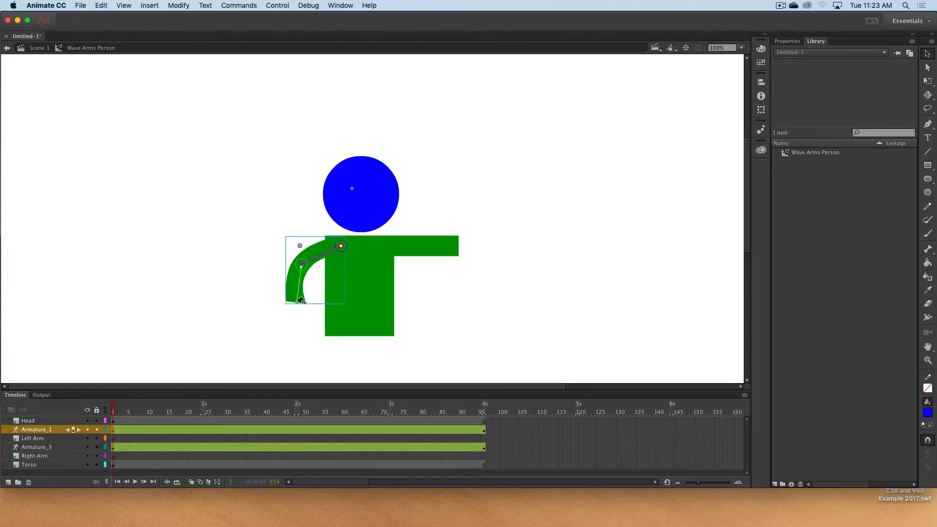
# - Nudge the bent Left Arm shape outward so its shoulder end lines up with the torso's upper-left corner
pyautogui.press('Left')
pyautogui.press('Left')
pyautogui.press('Left')
pyautogui.press('Left')
pyautogui.press('Left')
pyautogui.press('Left')
pyautogui.press('Left')
pyautogui.press('Left')
pyautogui.press('Left')
pyautogui.press('Left')
pyautogui.press('Left')
pyautogui.press('Left')
pyautogui.press('Left')
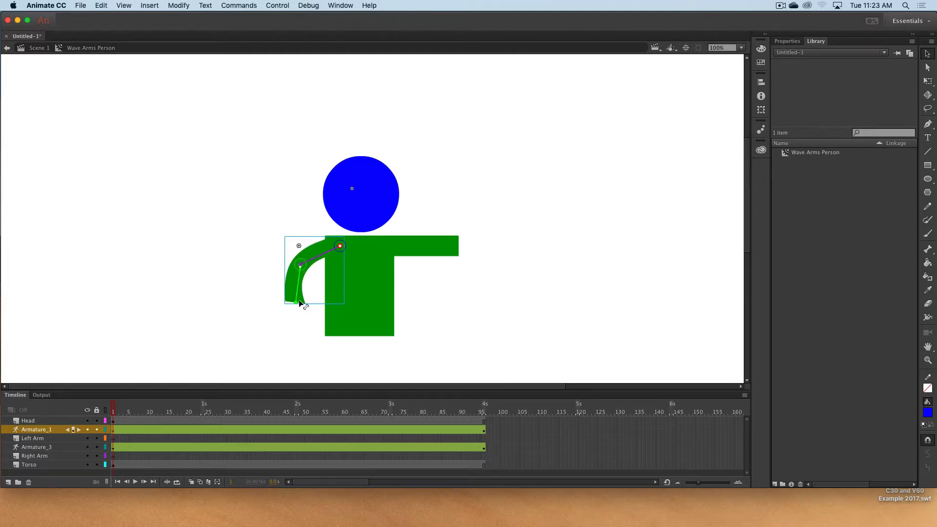
pyautogui.press('Left')
pyautogui.press('Left')
pyautogui.press('Left')
pyautogui.press('Left')
pyautogui.press('Left')
pyautogui.press('Left')
pyautogui.press('Left')
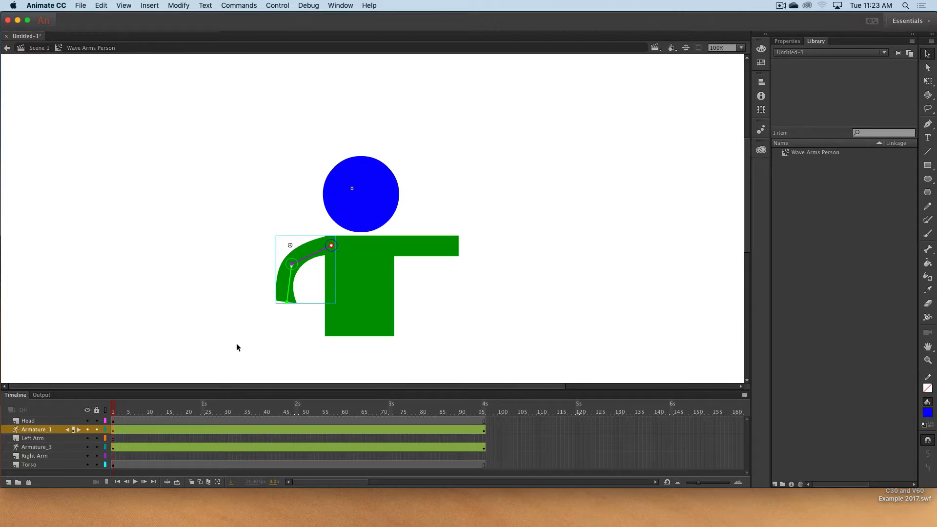
# - Bend the Right Arm armature down beside the torso at frame 1, and nudge it outward and slightly up to line up with the shoulder
pyautogui.click(68, 452)
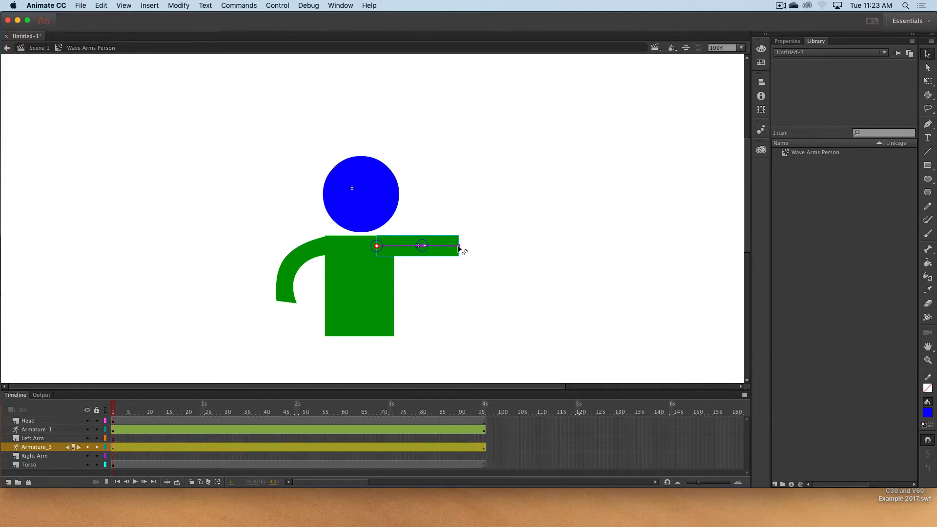
pyautogui.moveTo(458, 248)
pyautogui.mouseDown()
pyautogui.moveTo(448, 286)
pyautogui.moveTo(425, 306)
pyautogui.moveTo(415, 301)
pyautogui.mouseUp()
pyautogui.press('Right')
pyautogui.press('Right')
pyautogui.press('Right')
pyautogui.press('Right')
pyautogui.press('Right')
pyautogui.press('Right')
pyautogui.press('Right')
pyautogui.press('Right')
pyautogui.press('Right')
pyautogui.press('Right')
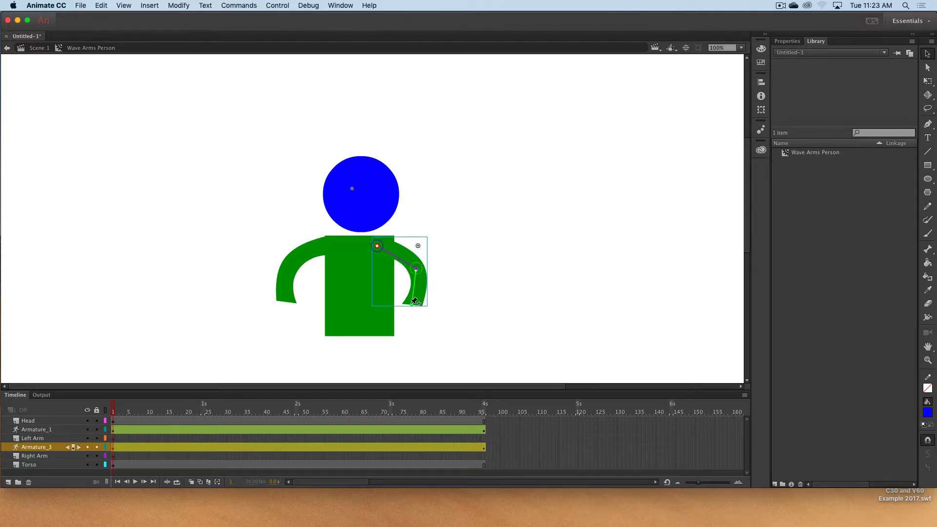
pyautogui.press('Up')
pyautogui.press('Up')
pyautogui.press('Right')
pyautogui.press('Right')
pyautogui.press('Right')
pyautogui.press('Right')
pyautogui.press('Right')
pyautogui.press('Right')
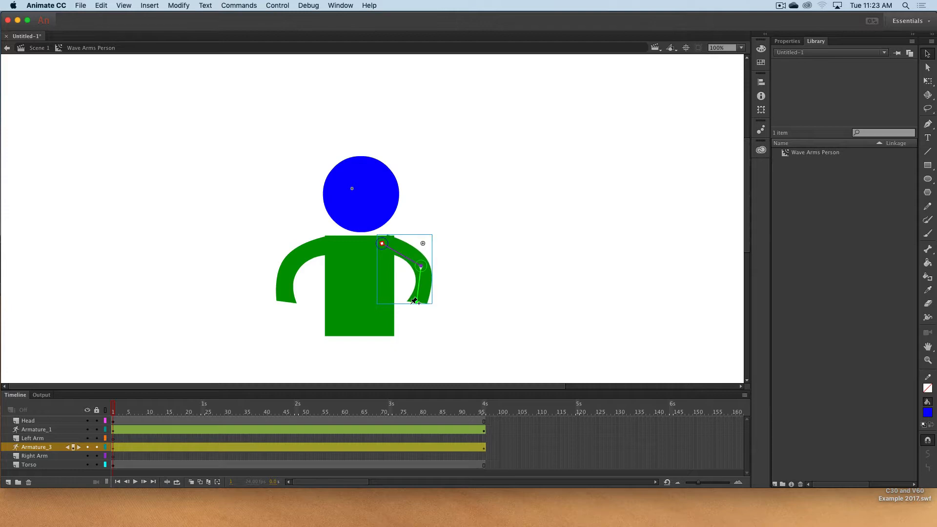
pyautogui.press('Up')
pyautogui.press('Right')
pyautogui.press('Right')
pyautogui.press('Right')
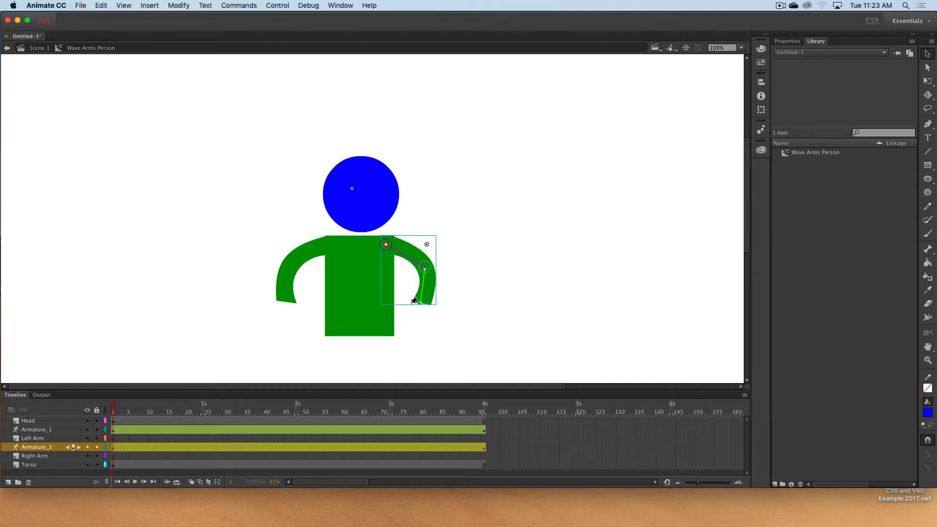
pyautogui.click(493, 278)
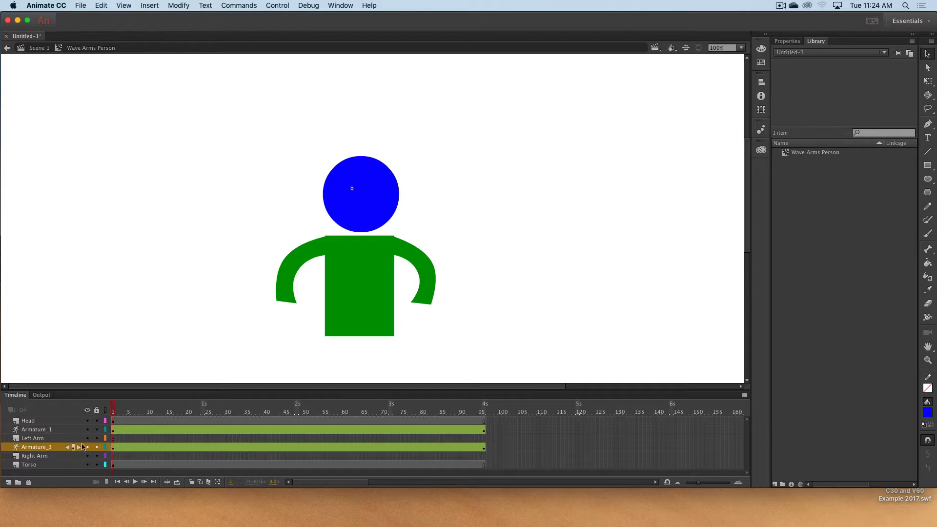
# - Pose the Right Arm armature at frame 18 with the hand raised beside the head
pyautogui.click(419, 272)
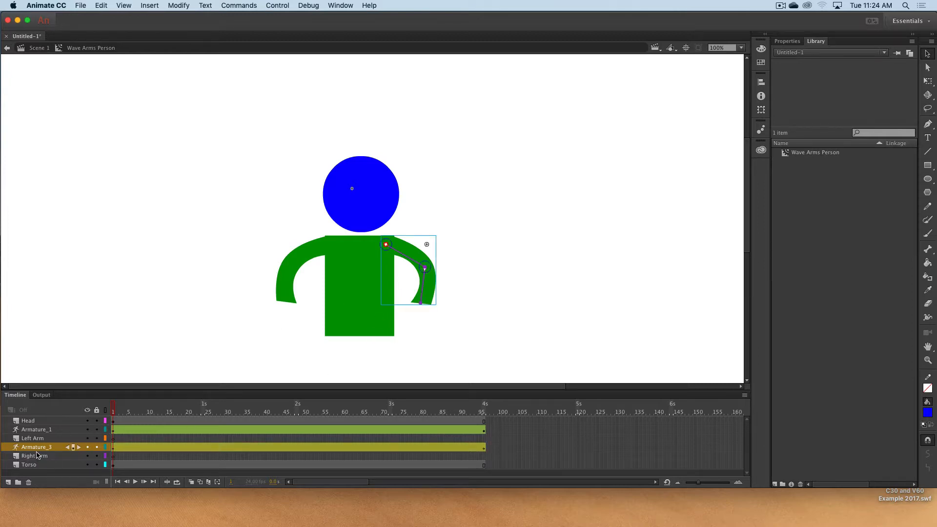
pyautogui.click(178, 446)
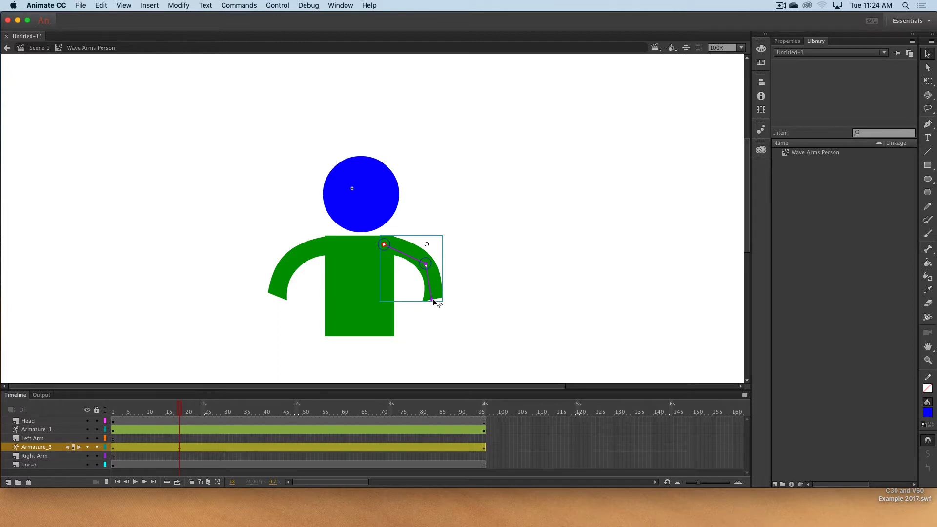
pyautogui.moveTo(432, 299); pyautogui.dragTo(452, 200)
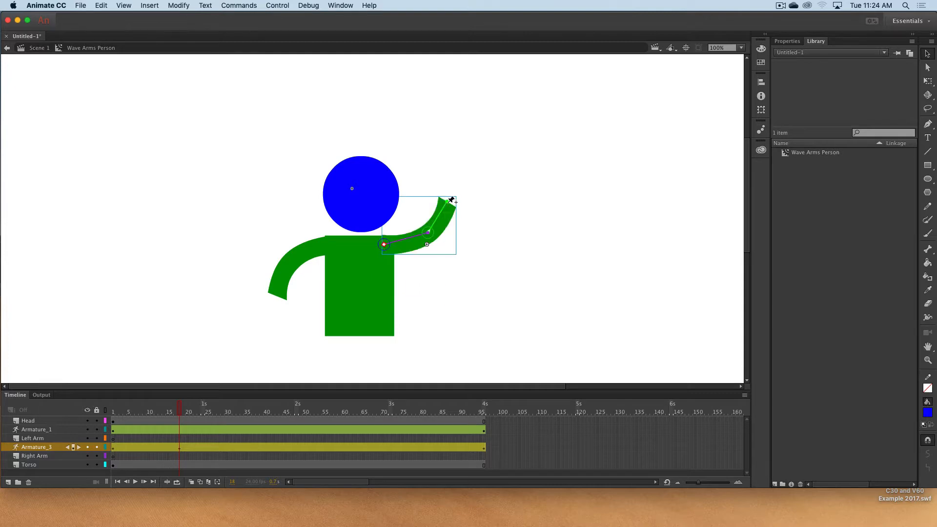
# - Nudge the raised right arm at frame 18 to line its shoulder end up with the torso's corner
pyautogui.press('Down')
pyautogui.press('Down')
pyautogui.press('Down')
pyautogui.press('Right')
pyautogui.press('Right')
pyautogui.press('Up')
pyautogui.press('Up')
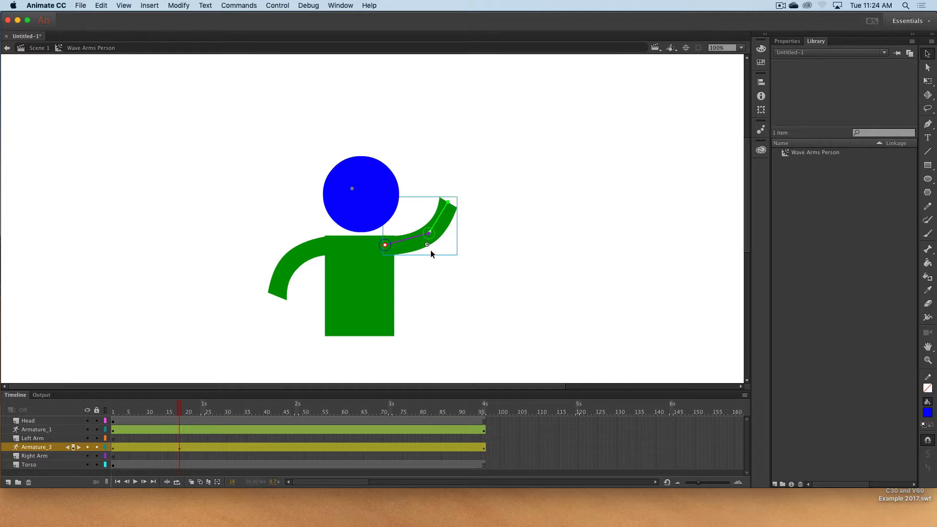
pyautogui.press('Right')
pyautogui.press('Down')
# - Pose the raised right hand in towards the head at frame 21 and back outward at frame 24
pyautogui.click(193, 447)
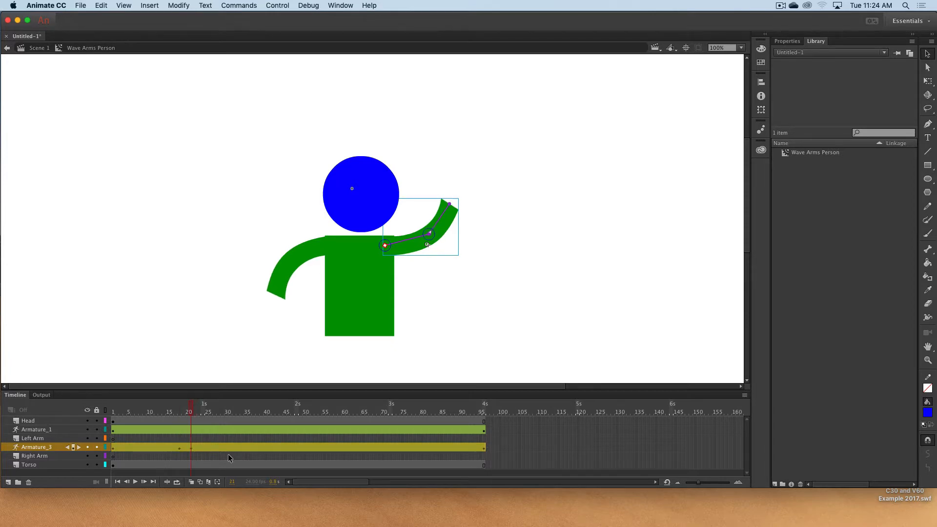
pyautogui.moveTo(450, 203); pyautogui.dragTo(427, 197)
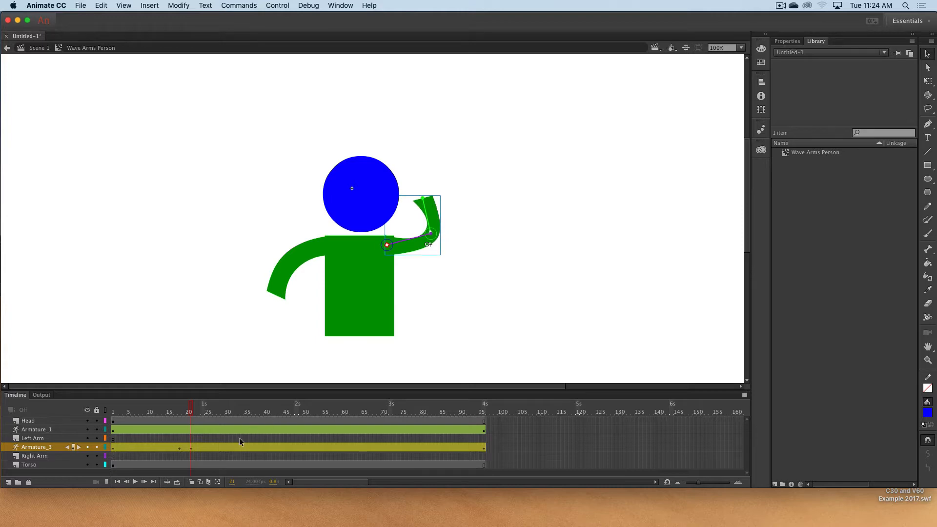
pyautogui.click(201, 447)
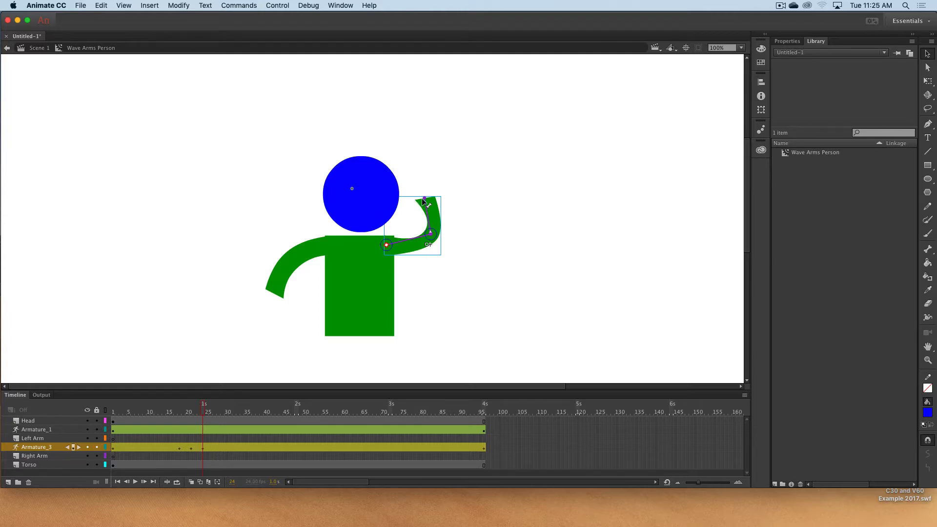
pyautogui.moveTo(429, 200); pyautogui.dragTo(447, 199)
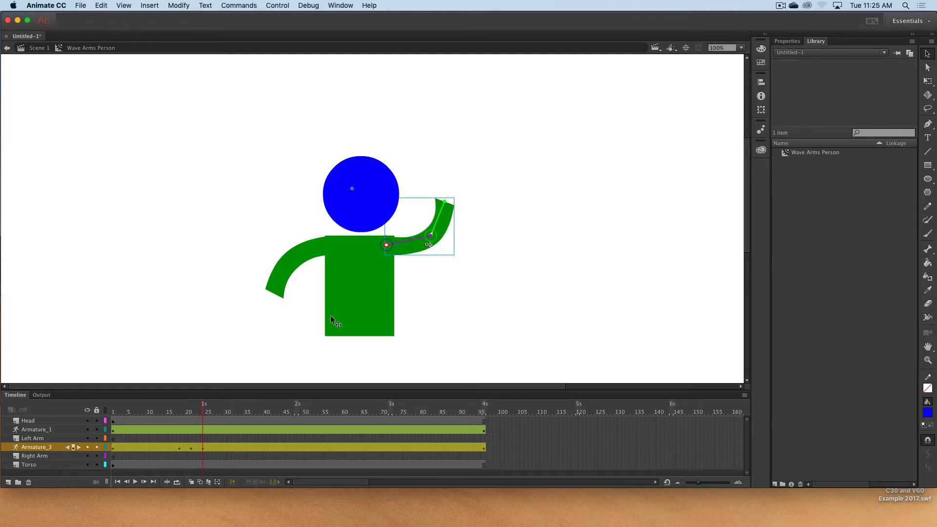
# - Repeat the wave by posing the right hand in towards the head at frame 27 and outward at frame 30
pyautogui.click(215, 446)
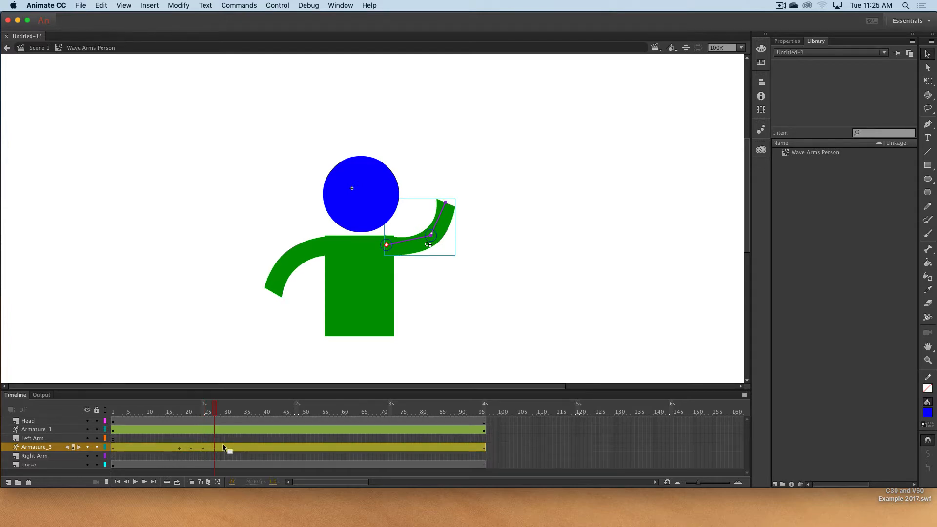
pyautogui.press('F6')
pyautogui.moveTo(445, 204); pyautogui.dragTo(426, 205)
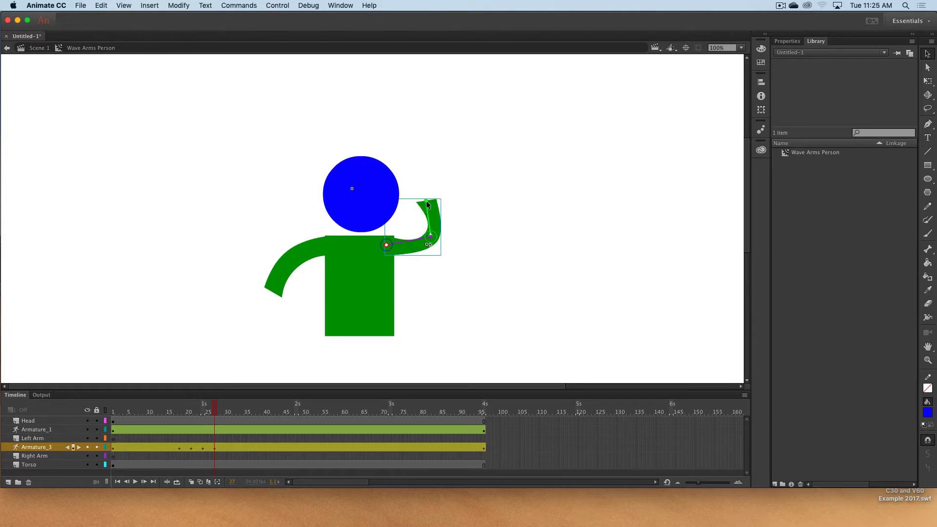
pyautogui.click(228, 446)
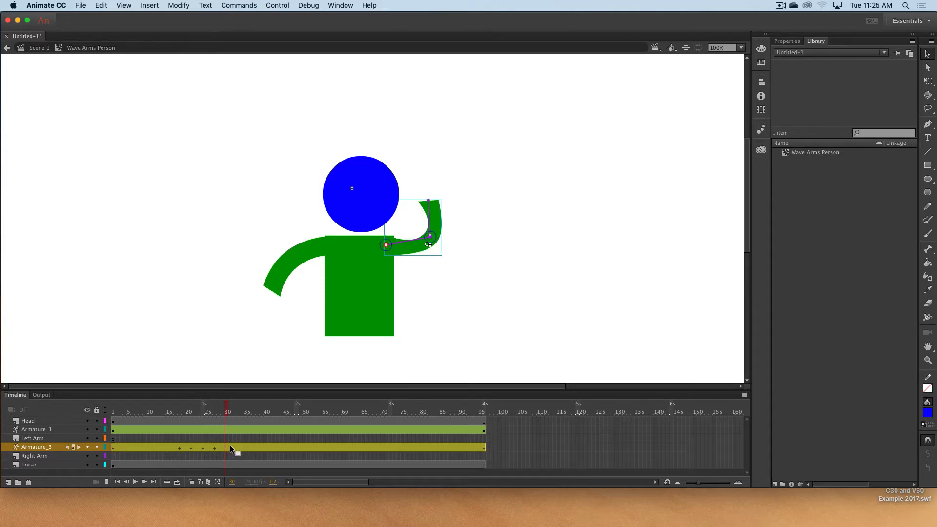
pyautogui.moveTo(430, 203); pyautogui.dragTo(450, 202)
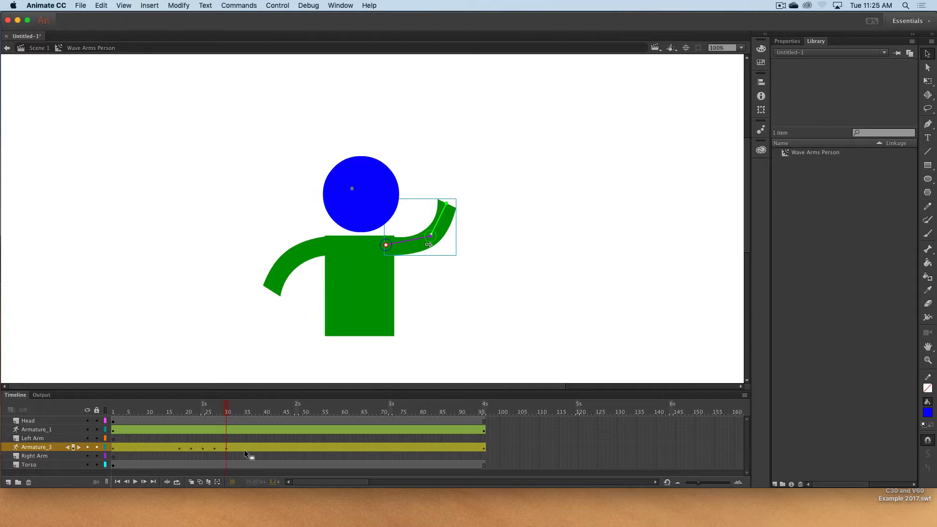
# - Lower the right arm back down beside the torso at frame 46 and play the timeline to preview the wave
pyautogui.click(289, 454)
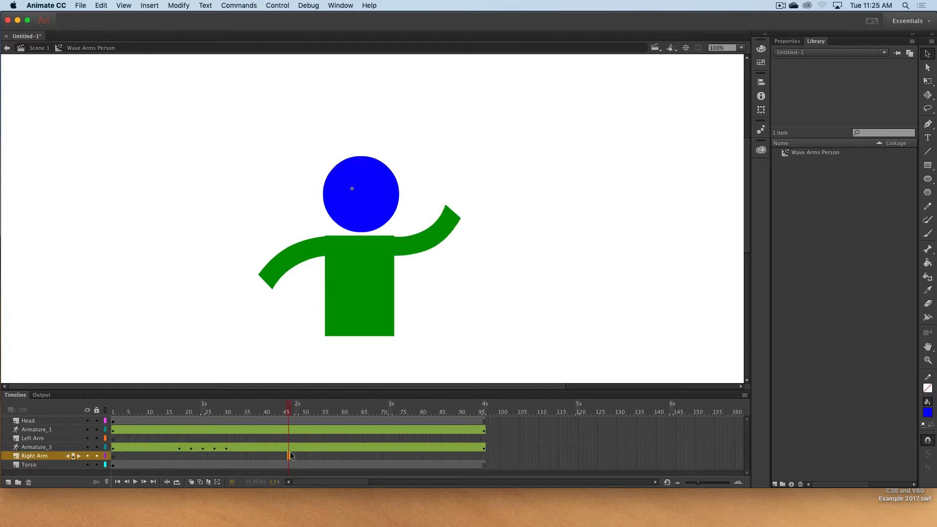
pyautogui.click(289, 447)
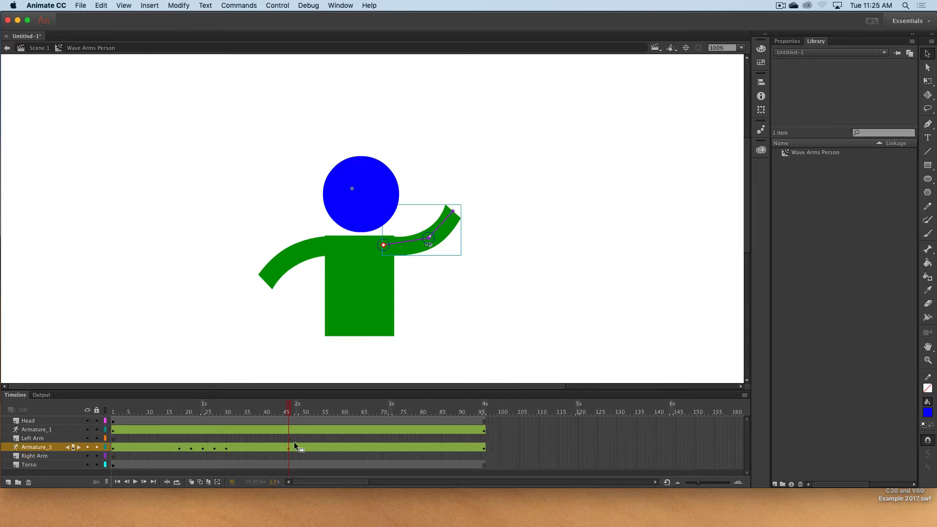
pyautogui.moveTo(453, 213); pyautogui.dragTo(420, 298)
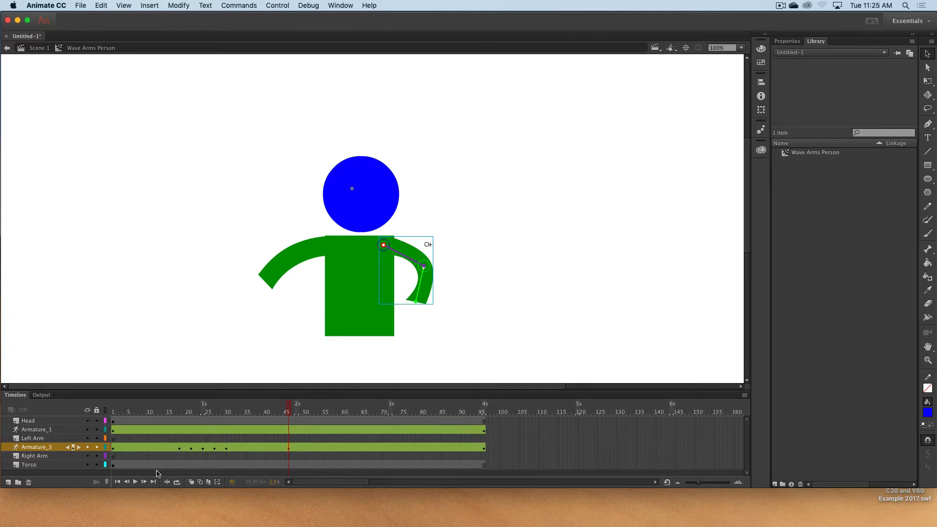
pyautogui.click(136, 482)
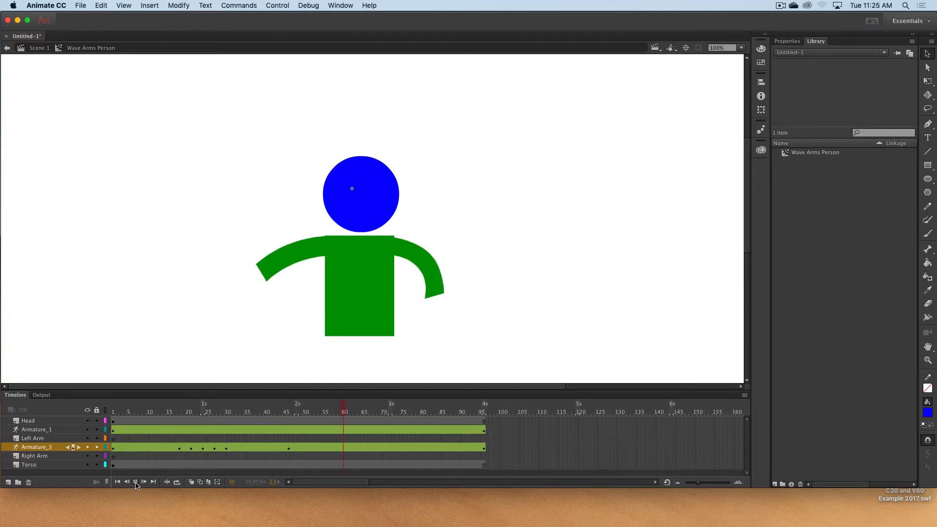
# - Return to frame 1 of the right arm's armature layer and replay the waving animation
pyautogui.click(136, 483)
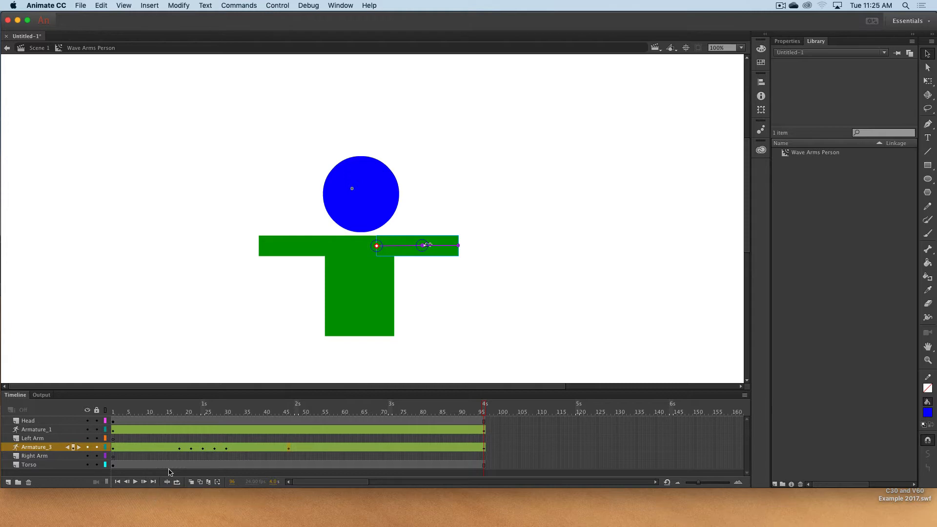
pyautogui.click(113, 448)
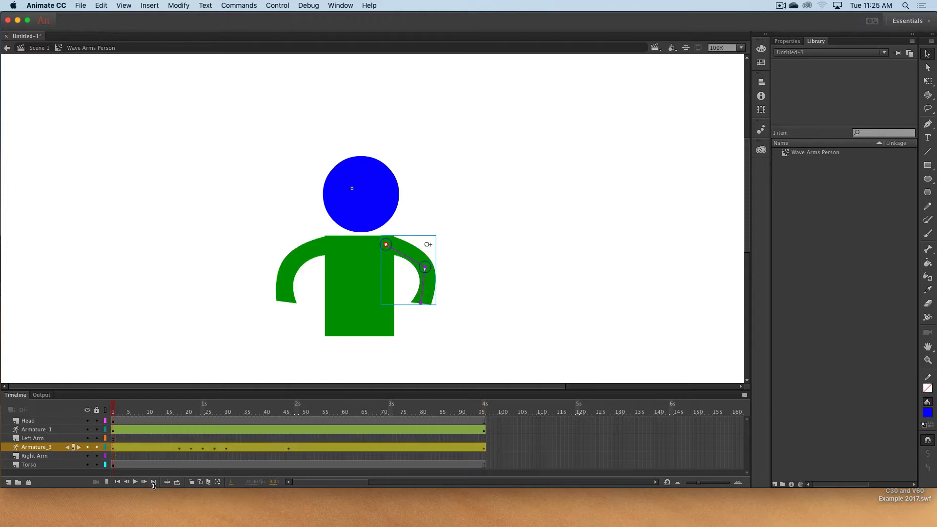
pyautogui.click(136, 483)
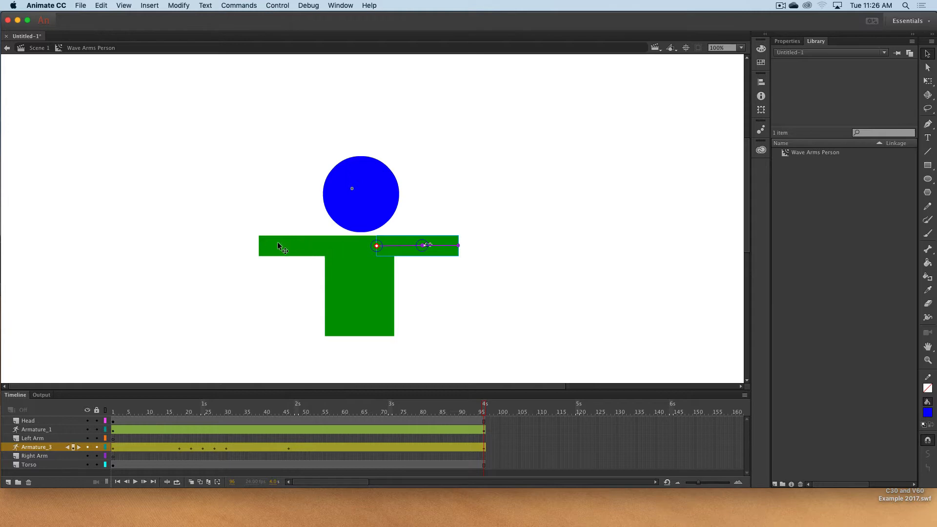
# - Turn on looped playback, extend the loop range over frames 1 to 96, and play the animation
pyautogui.click(177, 483)
pyautogui.moveTo(456, 409); pyautogui.dragTo(78, 417)
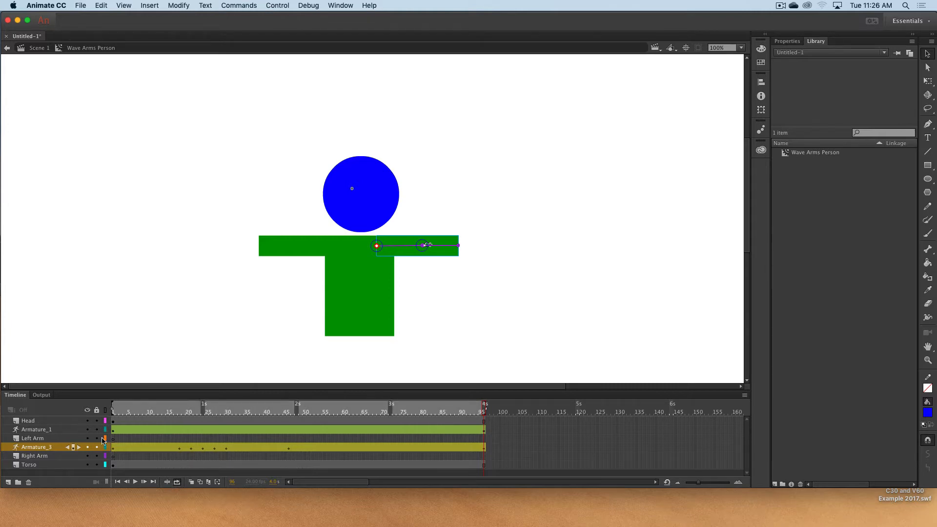
pyautogui.click(135, 482)
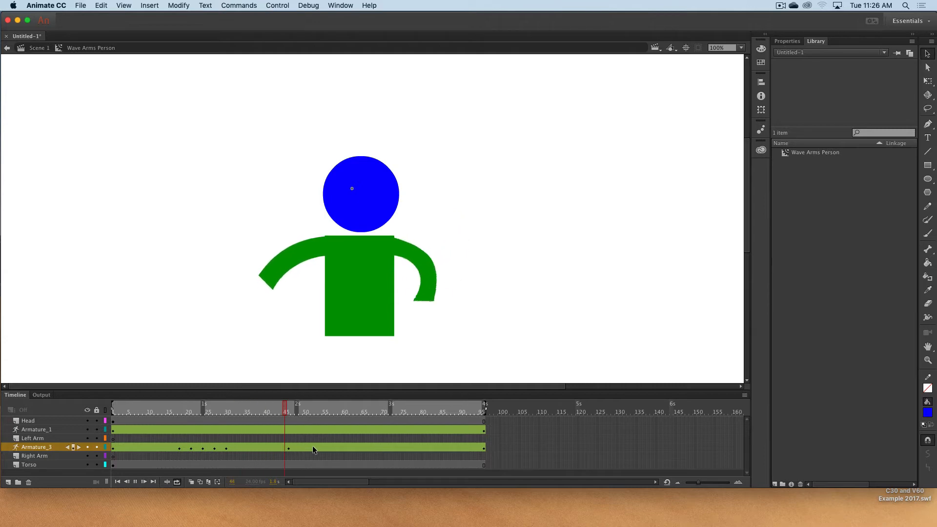
# - Try clearing the frames at frame 96 of the right arm's armature layer, and undo it
pyautogui.click(485, 448)
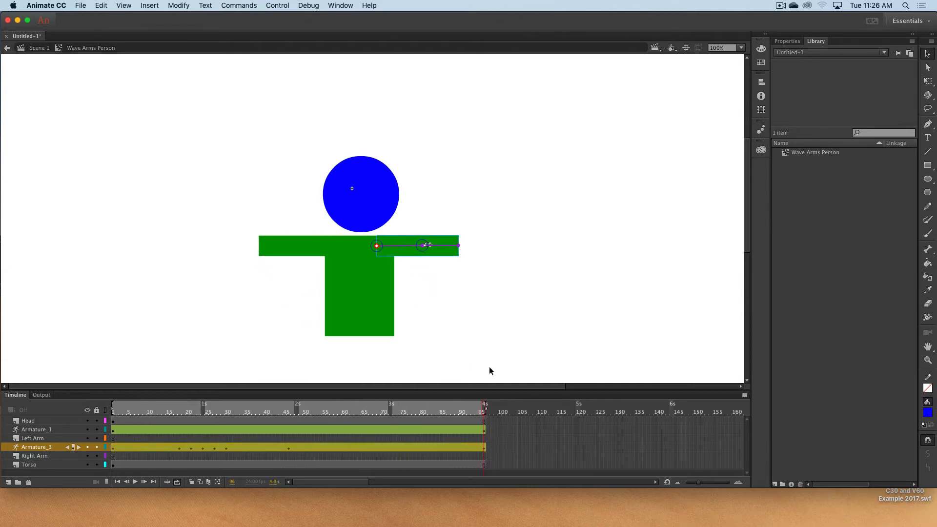
pyautogui.click(289, 447)
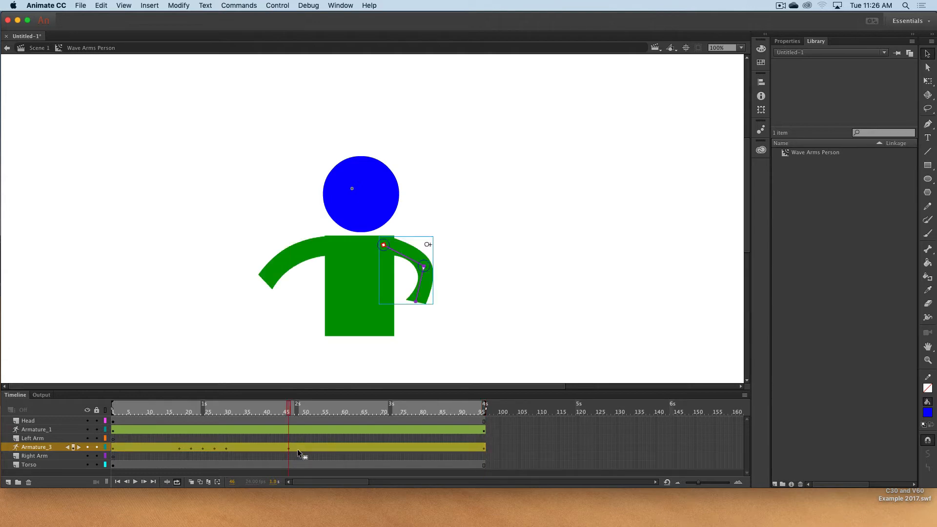
pyautogui.click(483, 448)
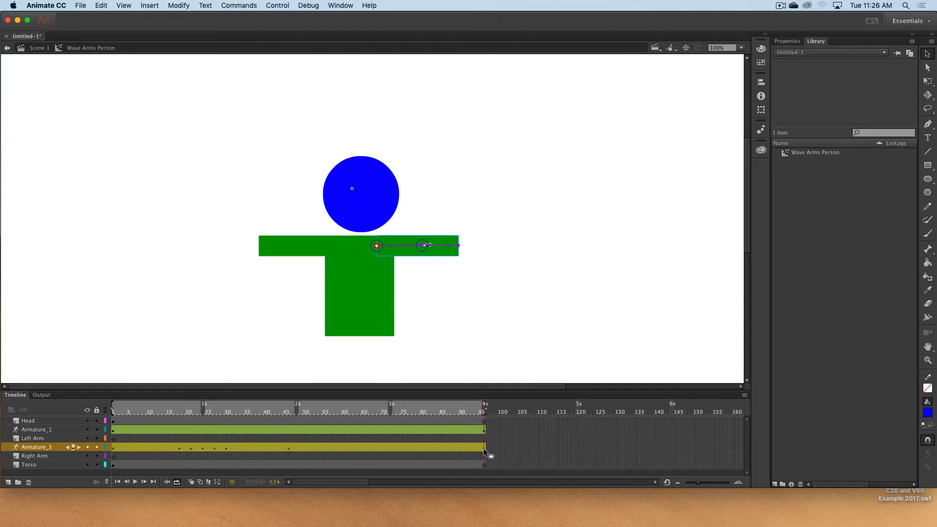
pyautogui.rightClick(483, 448)
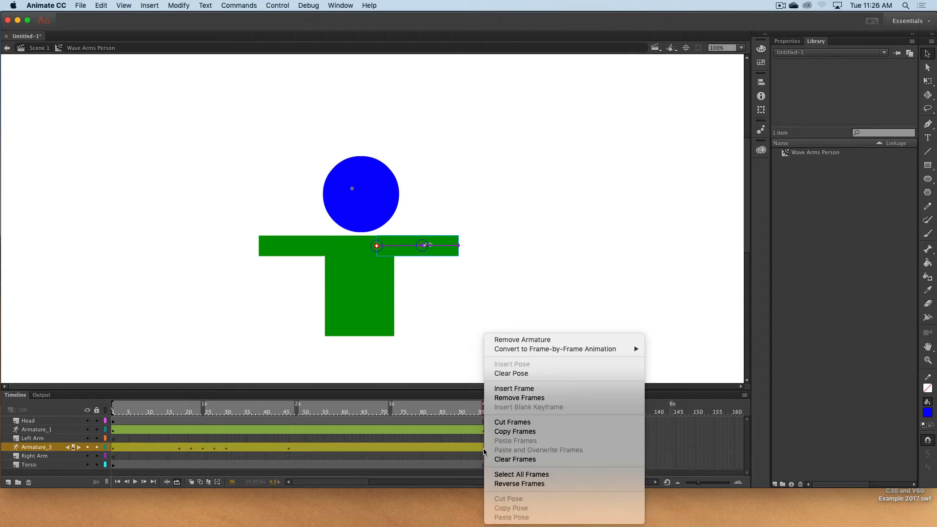
pyautogui.click(508, 459)
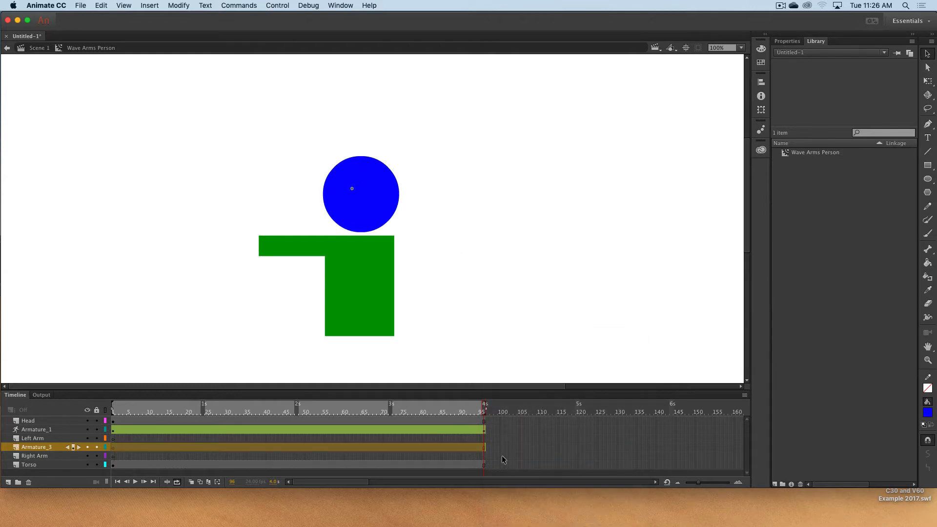
pyautogui.press('super+z')
# - Clear the right arm's straight pose at frame 96 of its armature layer
pyautogui.rightClick(484, 449)
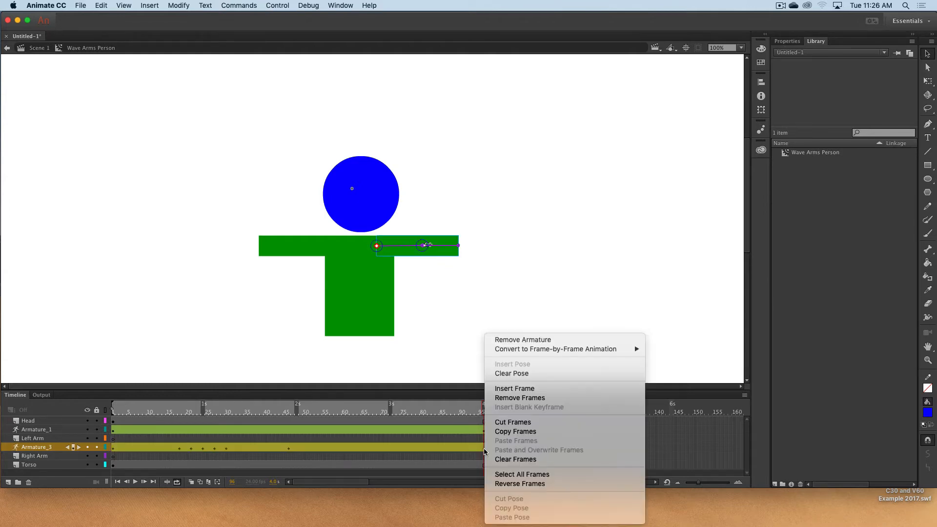
pyautogui.click(507, 374)
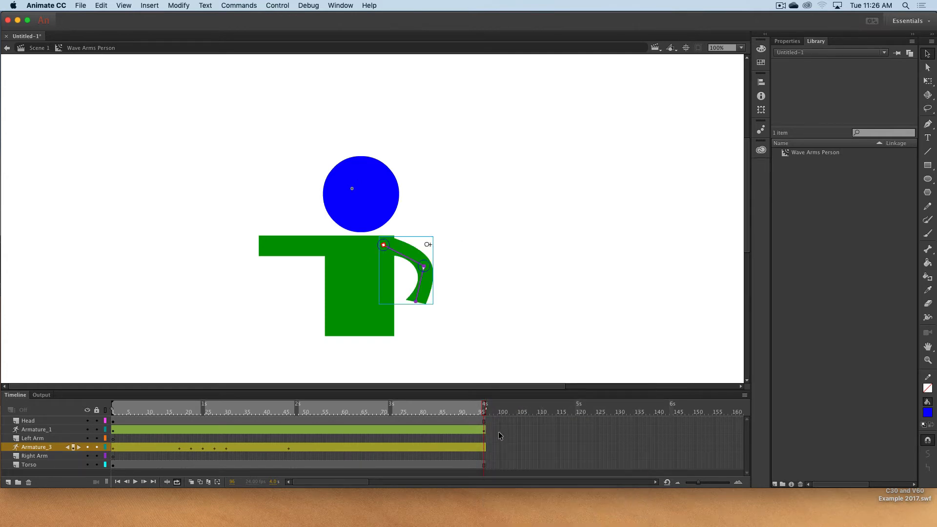
pyautogui.moveTo(484, 414)
pyautogui.mouseDown()
pyautogui.moveTo(115, 415)
pyautogui.moveTo(485, 431)
pyautogui.mouseUp()
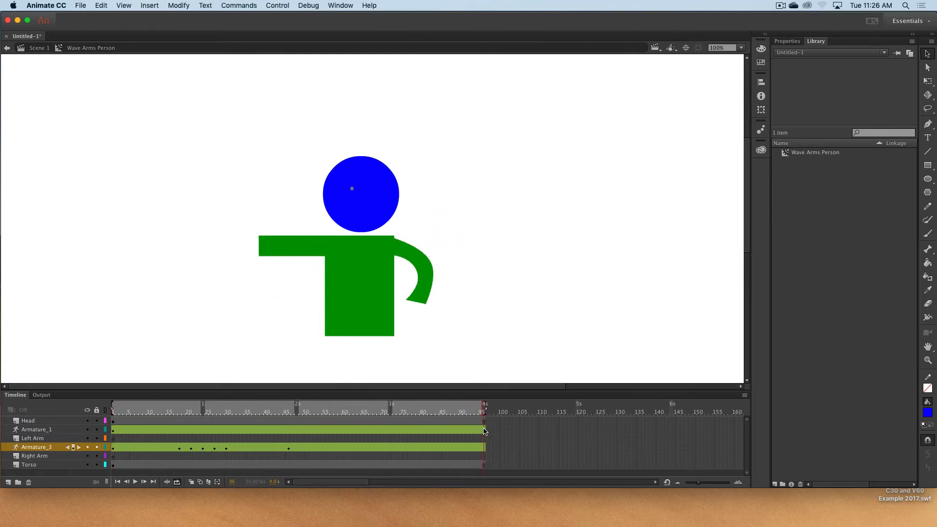
# - Check the left arm's motion across the timeline and clear its straight pose at frame 96
pyautogui.click(113, 431)
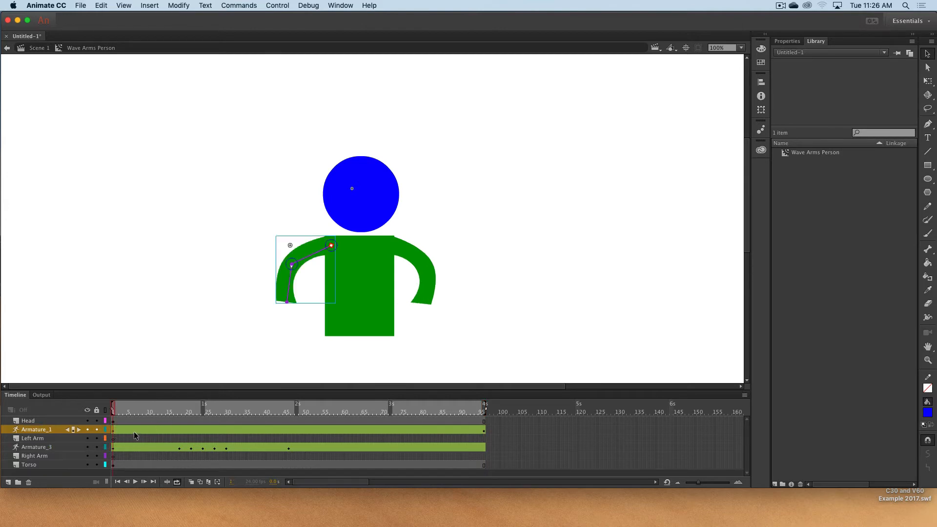
pyautogui.click(288, 411)
pyautogui.moveTo(291, 412); pyautogui.dragTo(295, 444)
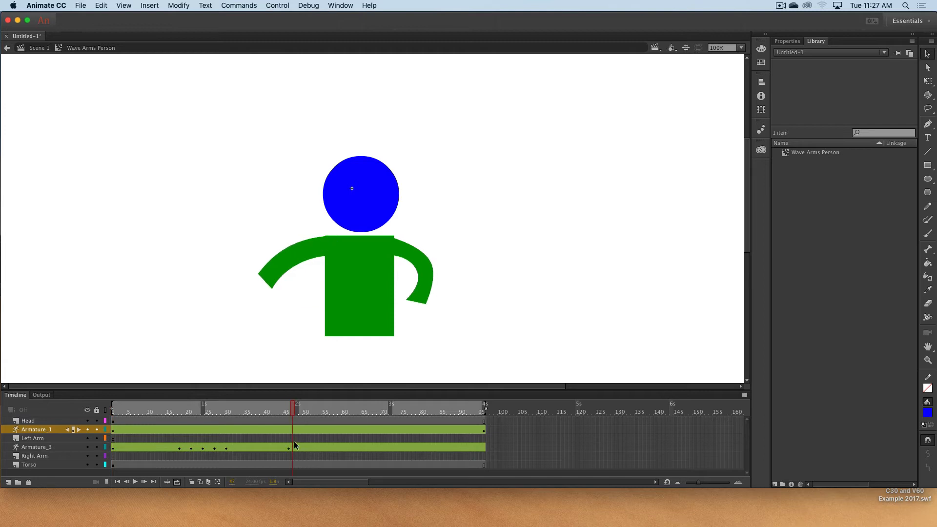
pyautogui.click(298, 410)
pyautogui.moveTo(296, 410); pyautogui.dragTo(173, 413)
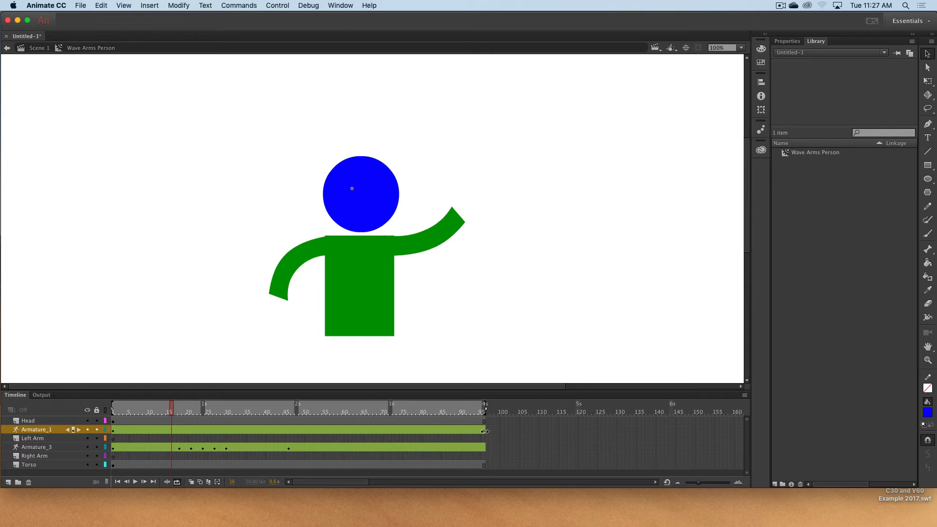
pyautogui.click(483, 429)
pyautogui.rightClick(483, 429)
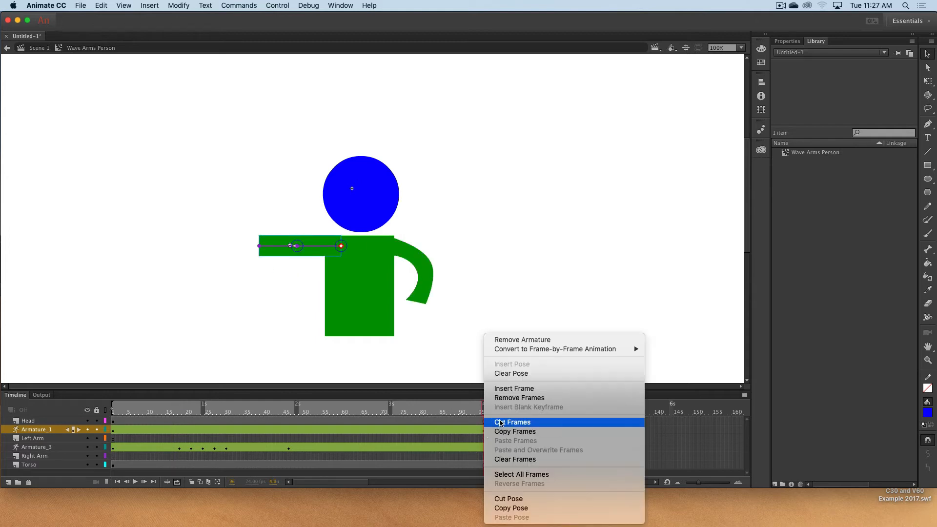
pyautogui.click(511, 374)
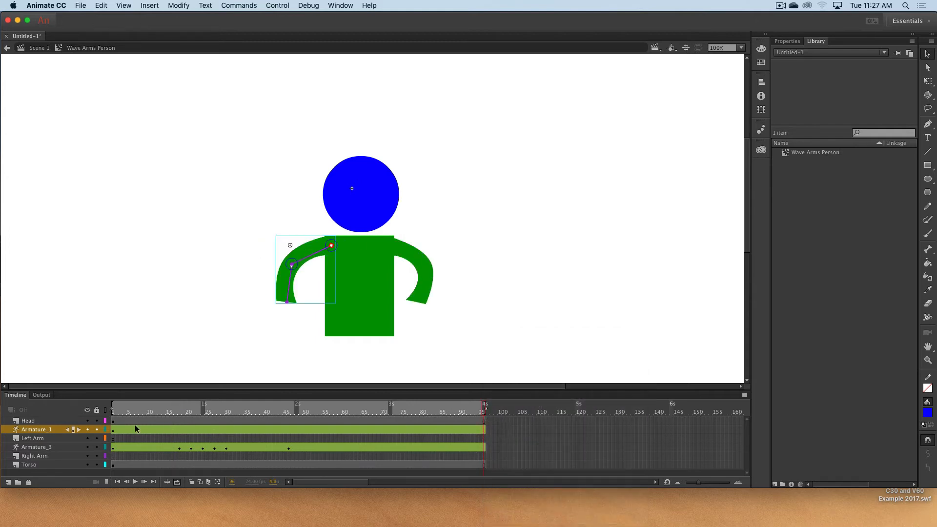
# - Add a lowered left arm pose at frame 50 and raise the hand beside the head at frame 59
pyautogui.click(113, 429)
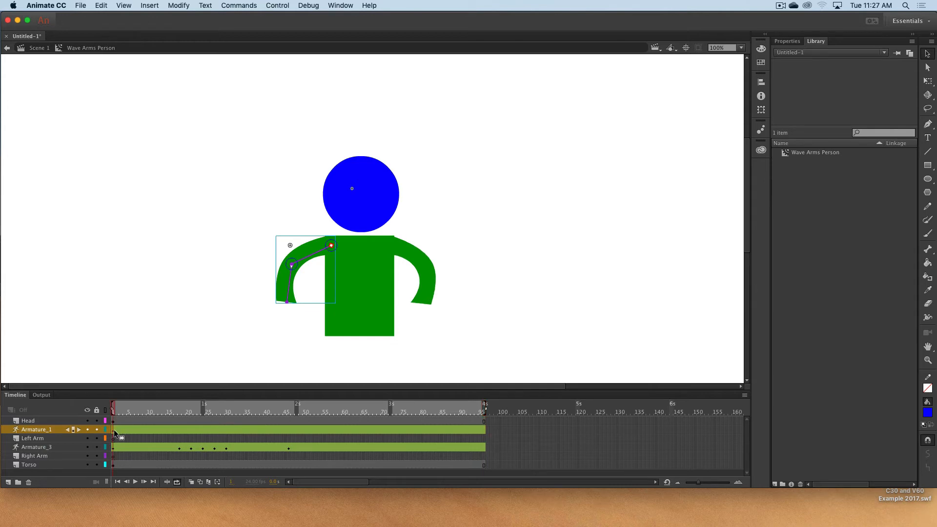
pyautogui.click(289, 430)
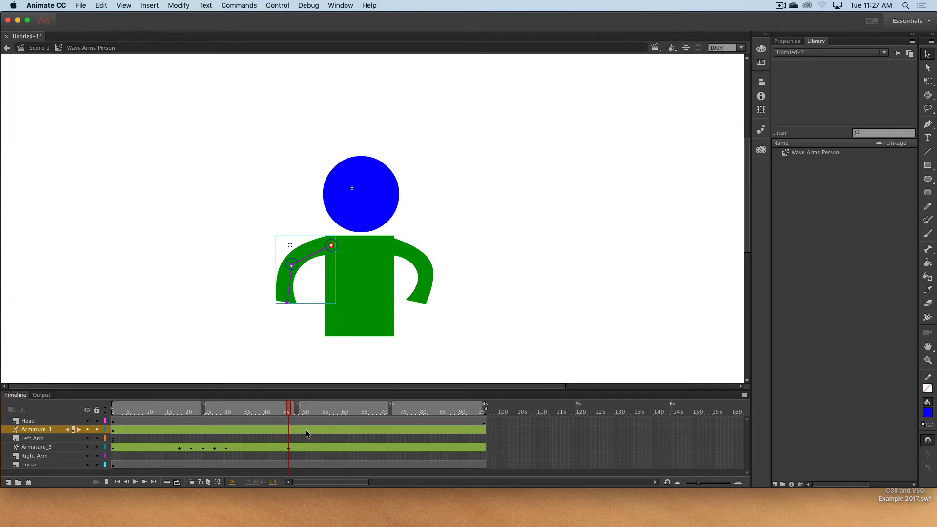
pyautogui.click(304, 429)
pyautogui.click(339, 431)
pyautogui.moveTo(288, 303); pyautogui.dragTo(286, 210)
# - Nudge the raised left arm at frame 59 to line its shoulder end up with the torso's corner
pyautogui.press('Left')
pyautogui.press('Left')
pyautogui.press('Left')
pyautogui.press('Left')
pyautogui.press('Left')
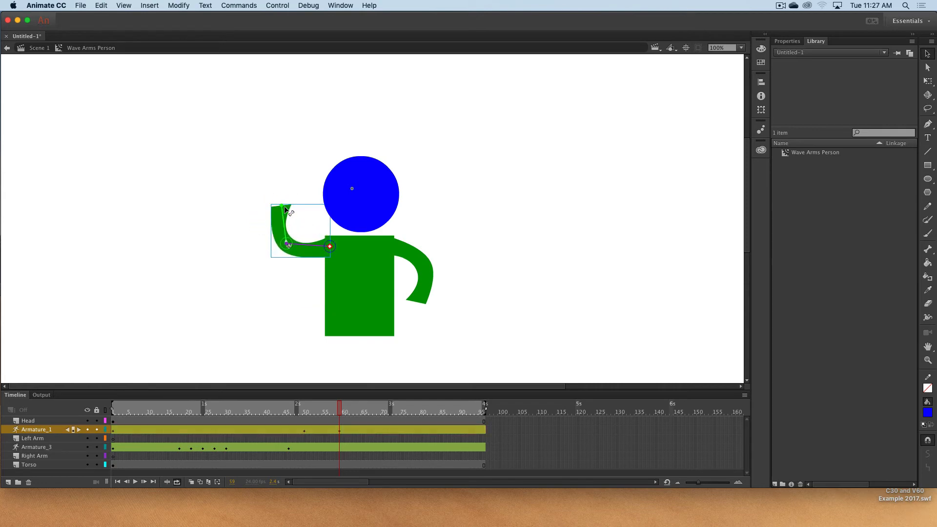
pyautogui.press('Left')
pyautogui.press('Up')
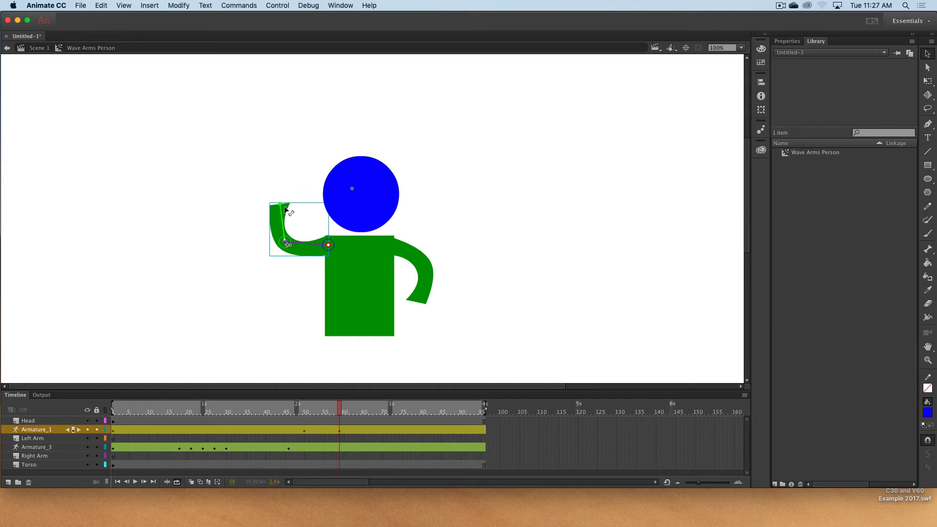
pyautogui.press('Down')
pyautogui.press('Down')
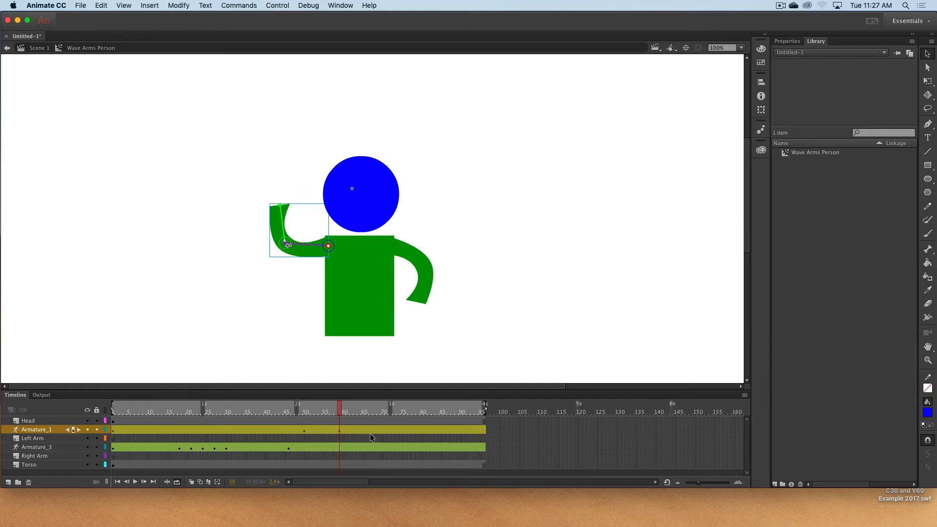
# - Pose the raised left hand in towards the head at frame 65 and back outward at frame 68
pyautogui.click(363, 429)
pyautogui.moveTo(280, 205); pyautogui.dragTo(298, 204)
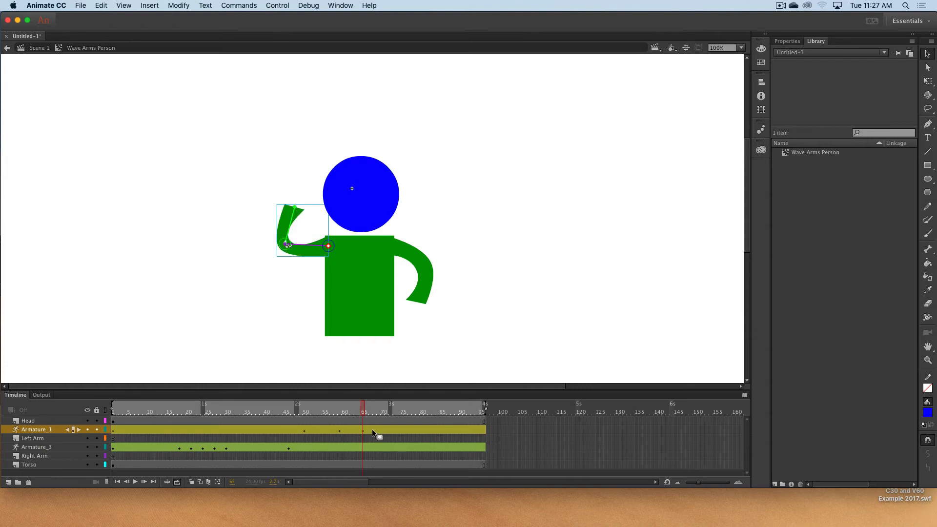
pyautogui.click(373, 429)
pyautogui.moveTo(293, 207); pyautogui.dragTo(274, 207)
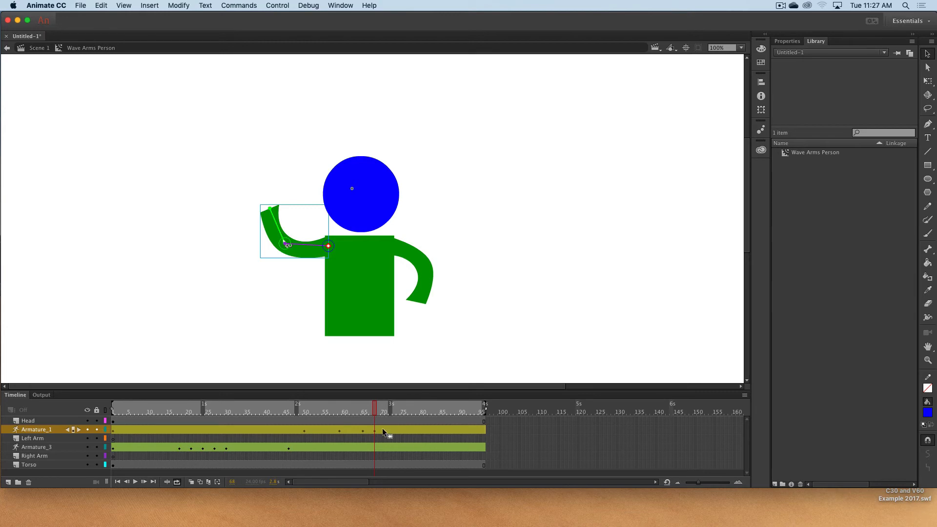
# - Repeat the left arm's wave by posing the hand in towards the head at frame 72 and outward at frame 77
pyautogui.click(390, 431)
pyautogui.click(272, 210)
pyautogui.moveTo(272, 210); pyautogui.dragTo(293, 208)
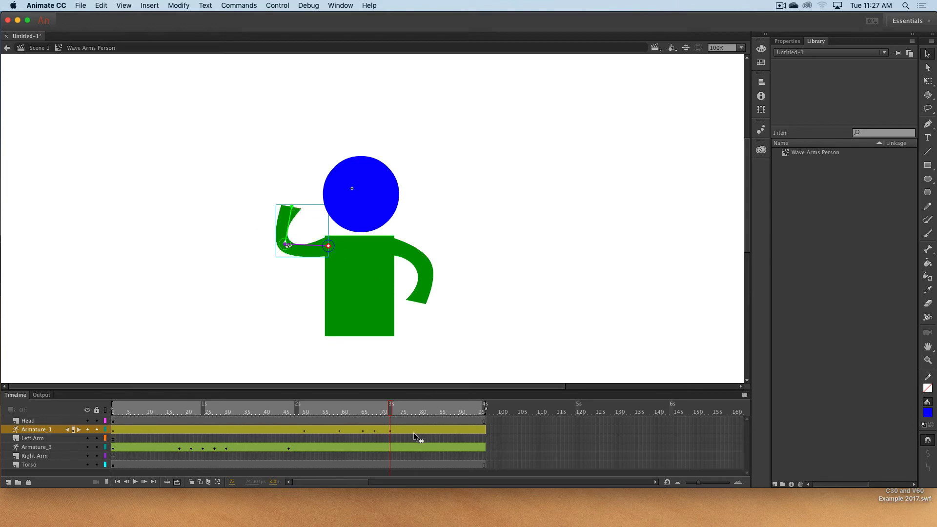
pyautogui.click(409, 431)
pyautogui.click(288, 209)
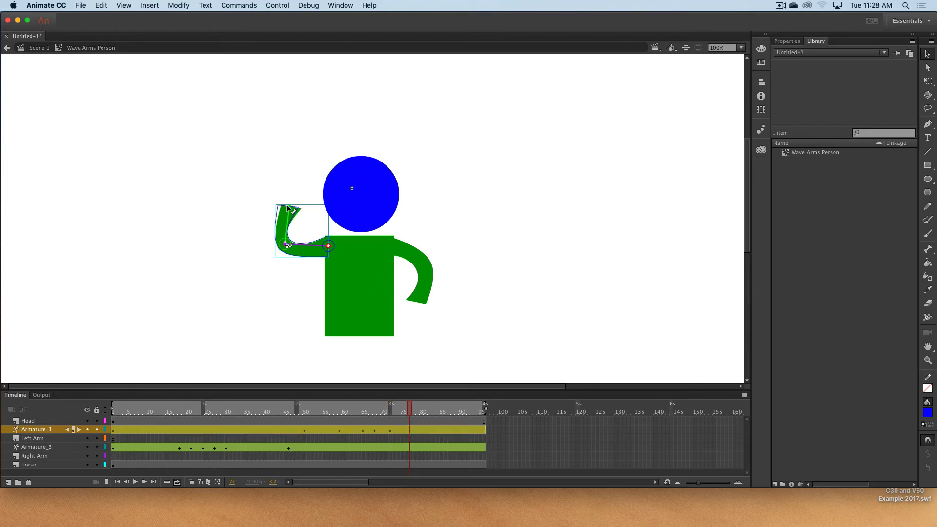
pyautogui.moveTo(288, 209); pyautogui.dragTo(268, 207)
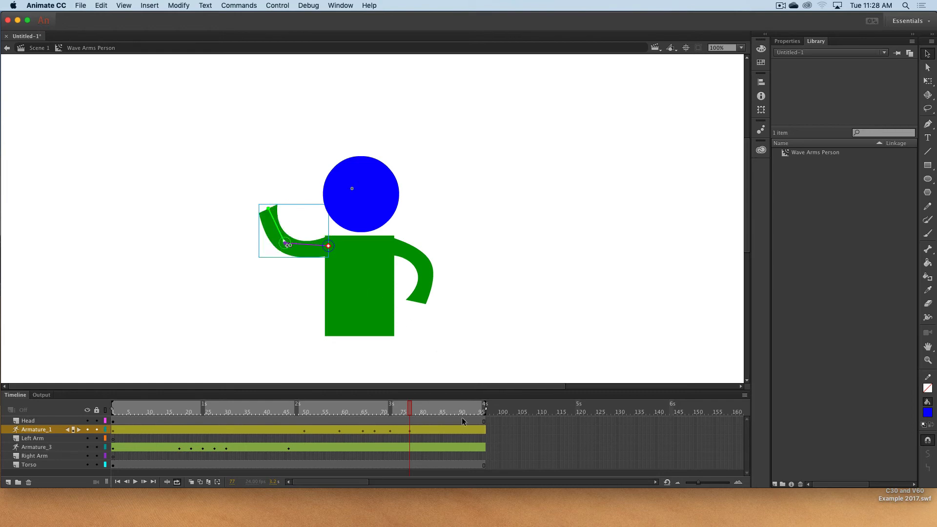
# - Hold the left arm's outward pose near frame 80 and lower the arm beside the torso at frame 96
pyautogui.click(424, 432)
pyautogui.click(482, 429)
pyautogui.moveTo(269, 209); pyautogui.dragTo(296, 310)
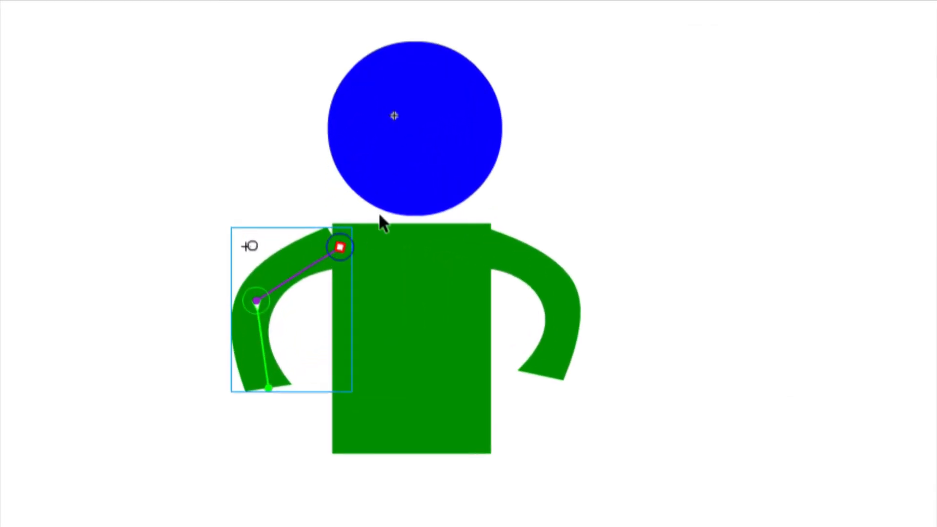
# - Nudge the lowered left arm at frame 96 to line its shoulder up with the torso's corner, and play the animation
pyautogui.press('Right')
pyautogui.press('Right')
pyautogui.press('Right')
pyautogui.press('Up')
pyautogui.press('Up')
pyautogui.press('Right')
pyautogui.press('Right')
pyautogui.press('Up')
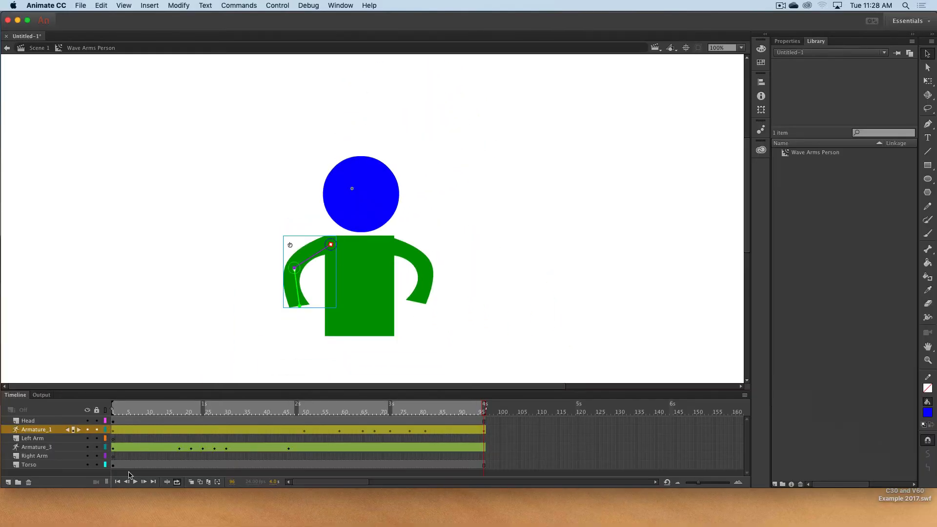
pyautogui.click(135, 482)
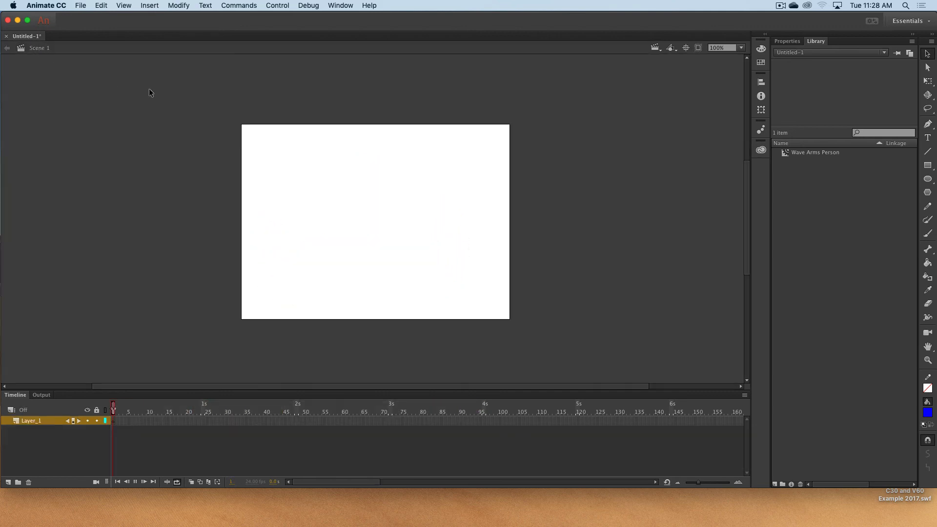
# - Place the Wave Arms Person movie clip on the stage at frame 1 of Scene 1's Layer_1
pyautogui.moveTo(784, 154); pyautogui.dragTo(367, 229)
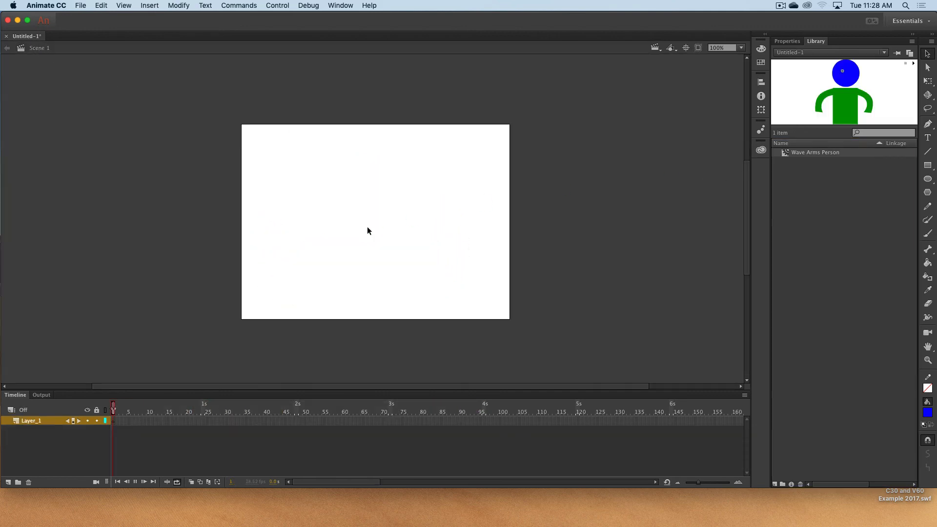
pyautogui.click(113, 421)
pyautogui.moveTo(784, 154); pyautogui.dragTo(385, 214)
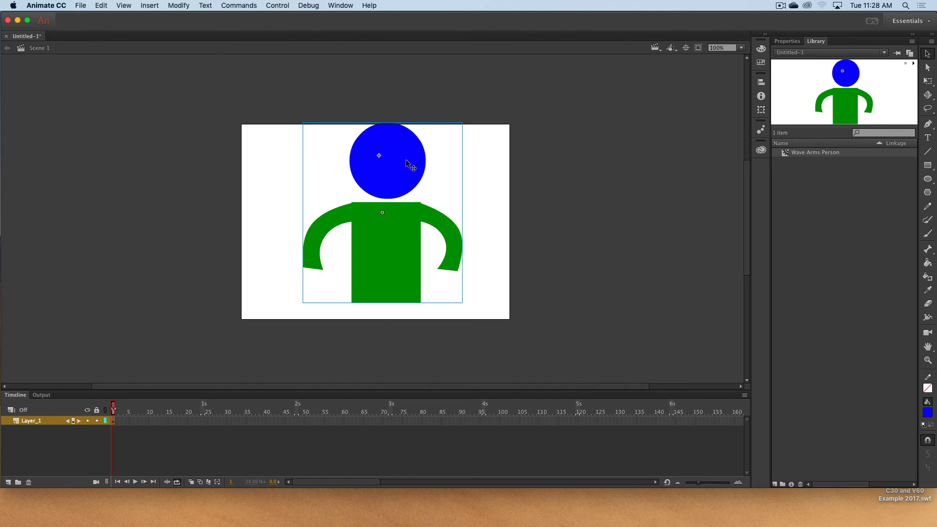
# - Move the person down until the torso slightly overlaps the stage's bottom edge, and shift it slightly left
pyautogui.press('Down')
pyautogui.press('Down')
pyautogui.press('Down')
pyautogui.press('Down')
pyautogui.press('Down')
pyautogui.press('Down')
pyautogui.press('Down')
pyautogui.press('Down')
pyautogui.press('Down')
pyautogui.press('Down')
pyautogui.press('Down')
pyautogui.press('Down')
pyautogui.press('Down')
pyautogui.press('Down')
pyautogui.press('Down')
pyautogui.press('Down')
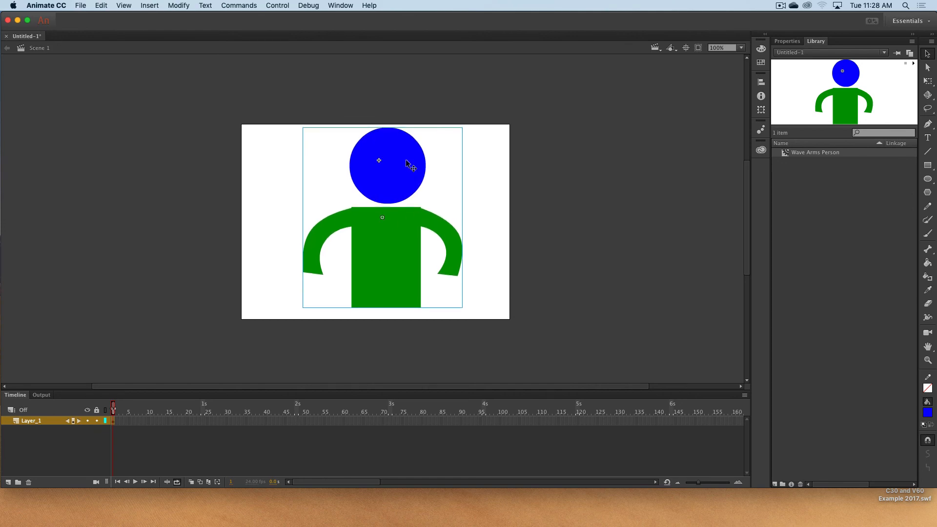
pyautogui.press('Down')
pyautogui.press('Down')
pyautogui.press('Down')
pyautogui.press('Down')
pyautogui.press('Down')
pyautogui.press('Down')
pyautogui.press('Down')
pyautogui.press('Down')
pyautogui.press('Down')
pyautogui.press('Down')
pyautogui.press('Down')
pyautogui.press('Down')
pyautogui.press('Down')
pyautogui.press('Down')
pyautogui.press('Down')
pyautogui.press('Down')
pyautogui.press('Down')
pyautogui.press('Down')
pyautogui.press('Down')
pyautogui.press('Down')
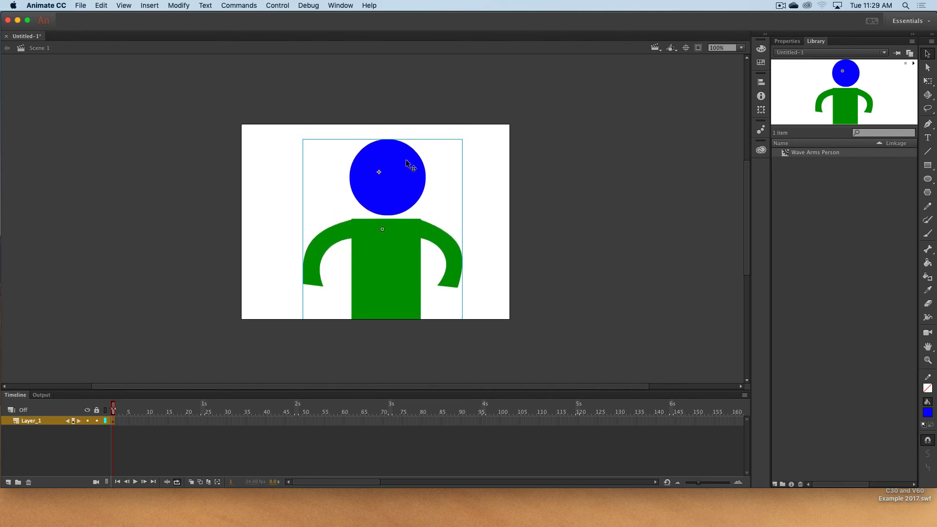
pyautogui.press('Left')
pyautogui.press('Left')
pyautogui.press('Left')
pyautogui.press('Down')
pyautogui.press('Down')
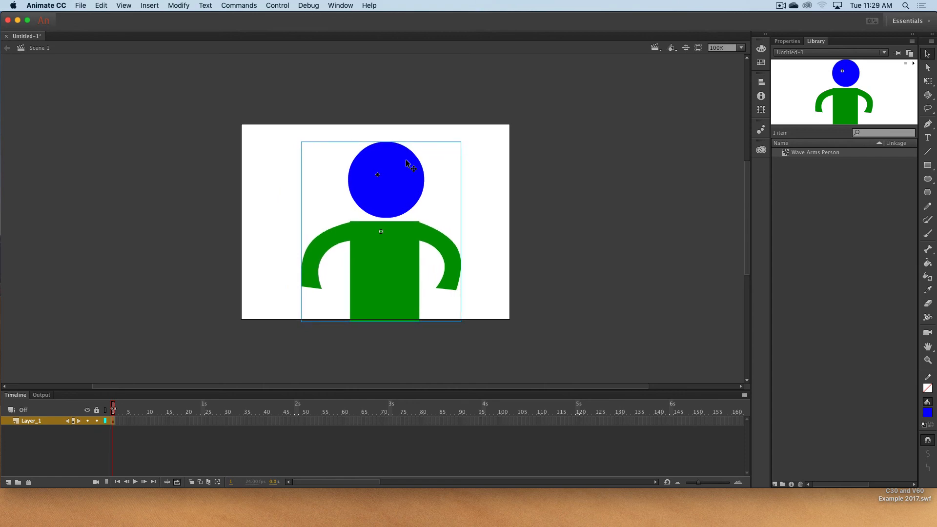
# - Test the movie to watch the waving person, and close the preview
pyautogui.press('super+Return')
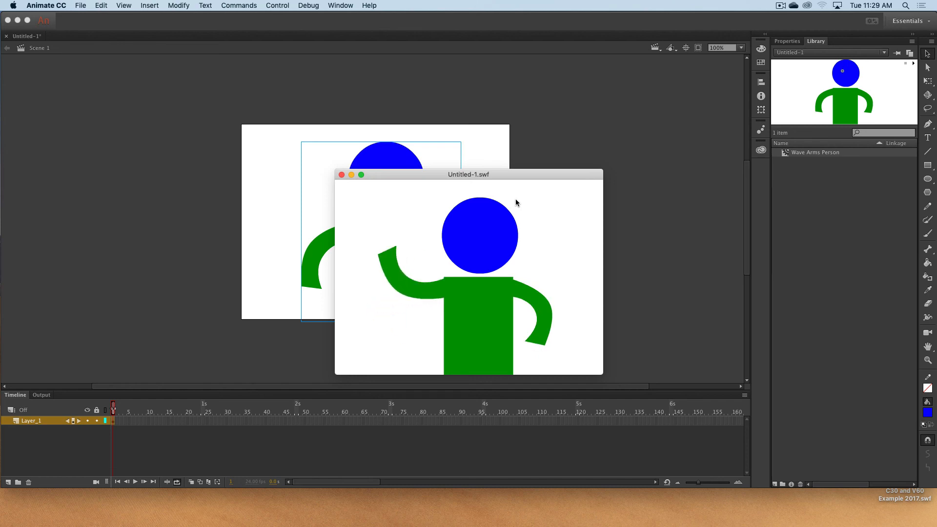
pyautogui.click(342, 175)
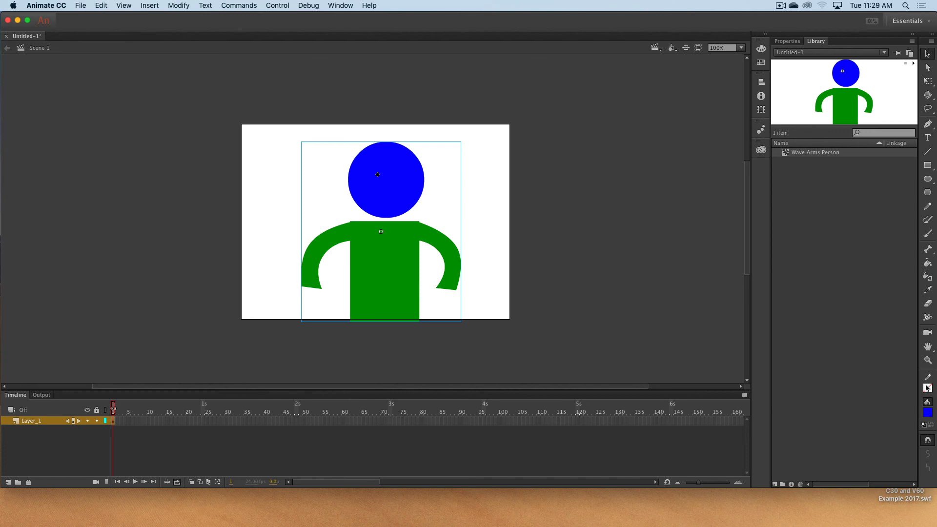